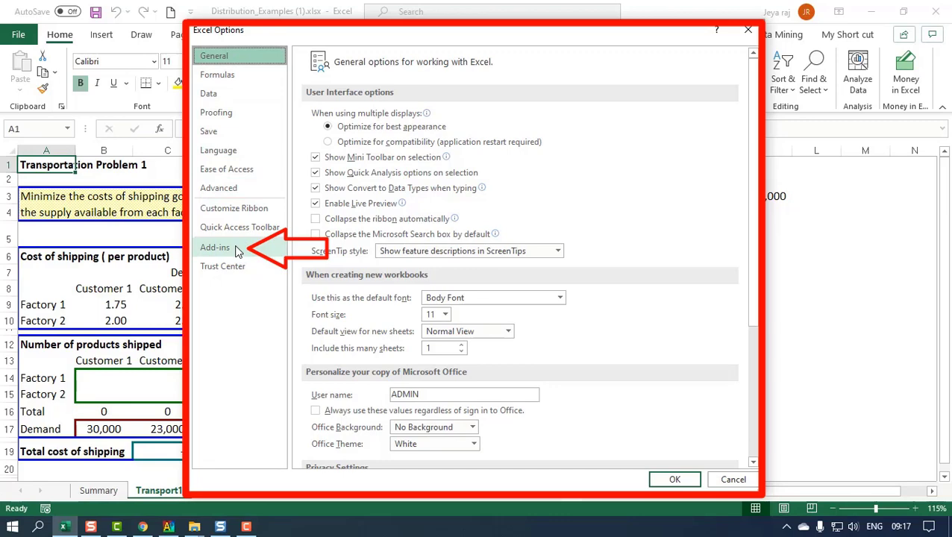
- Enable the Solver Add-in among the available Excel add-ins and show the data commands
left_click(237, 251)
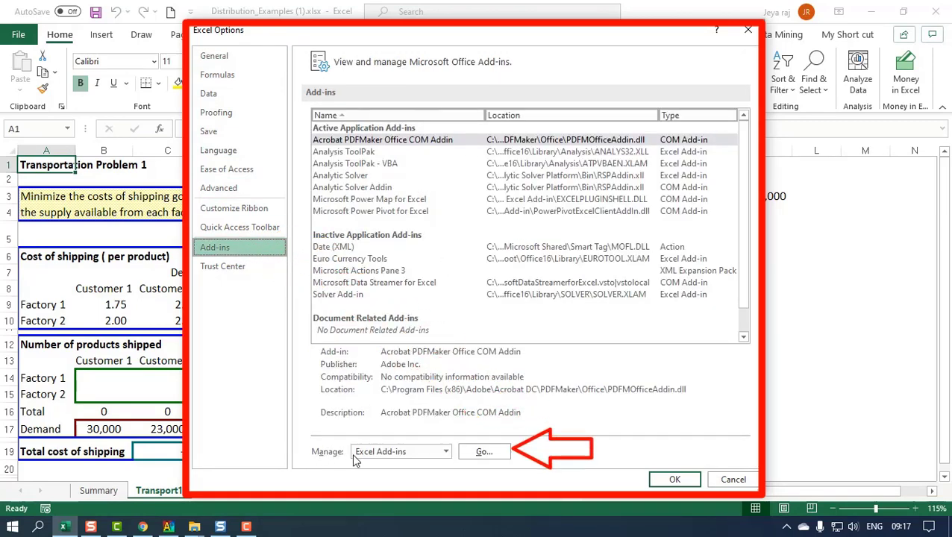
left_click(444, 453)
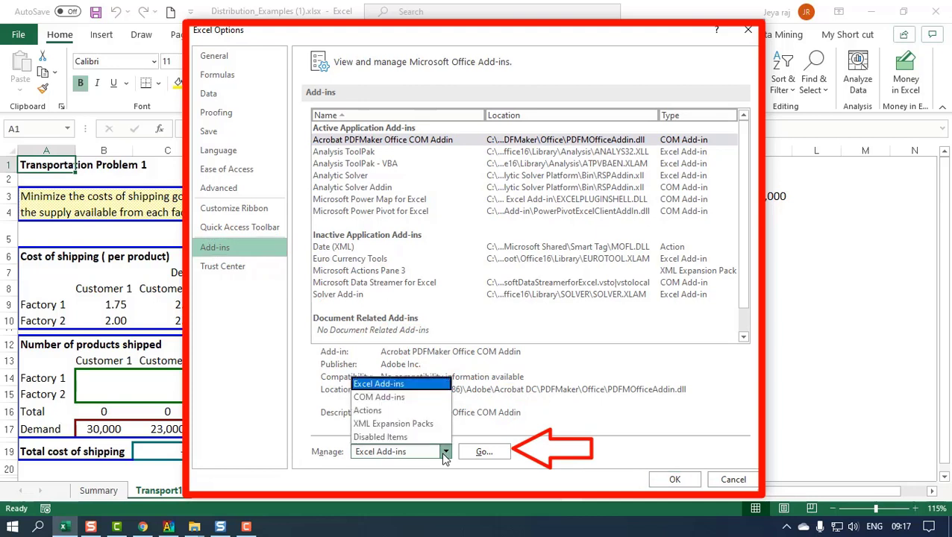
left_click(417, 384)
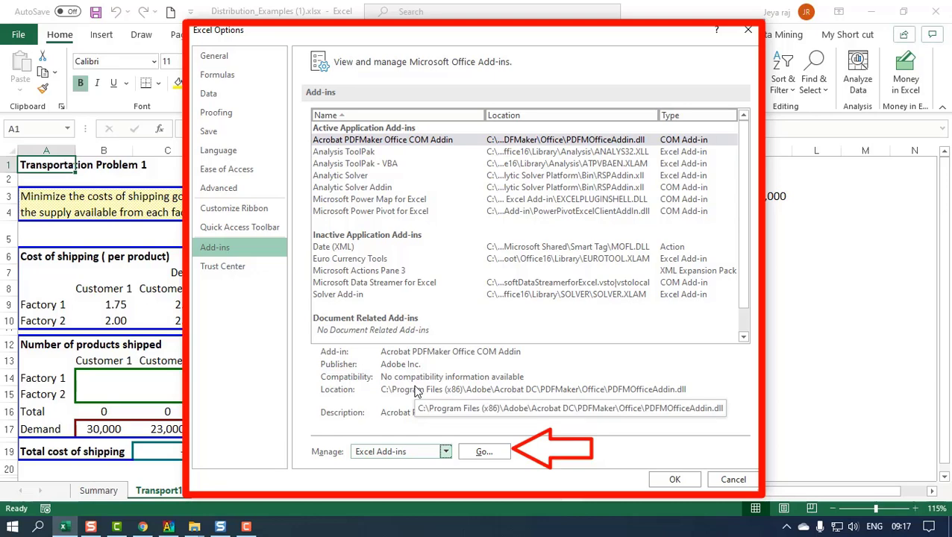
left_click(467, 448)
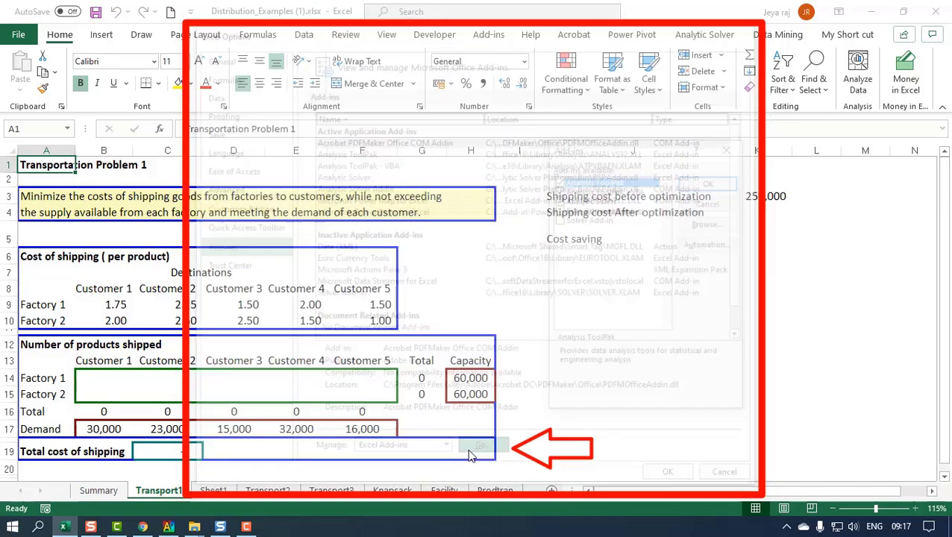
left_click_drag(609, 158, 460, 182)
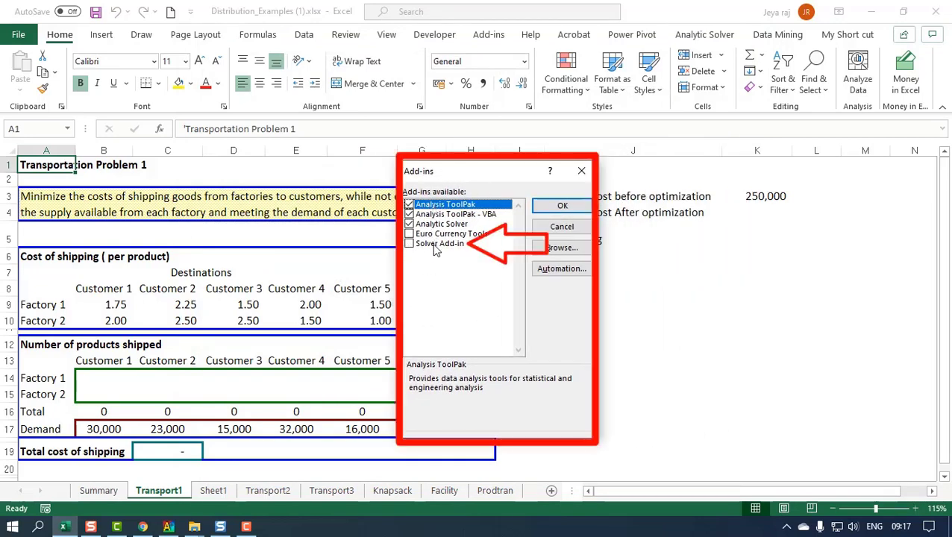
left_click(410, 244)
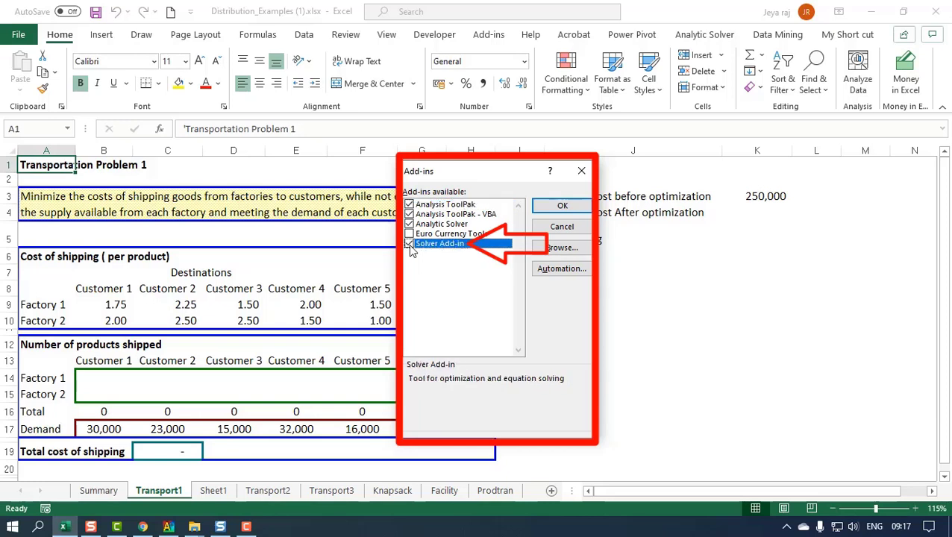
left_click(561, 206)
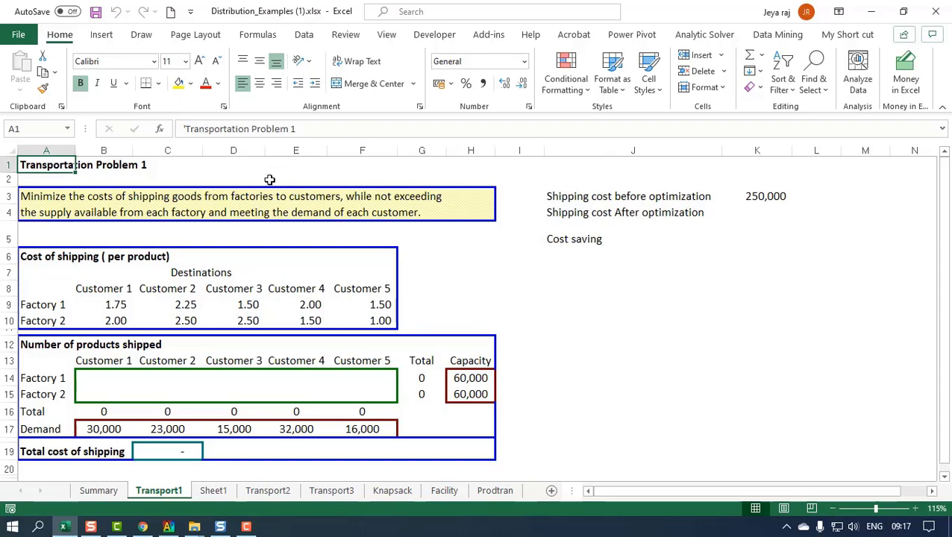
left_click(303, 34)
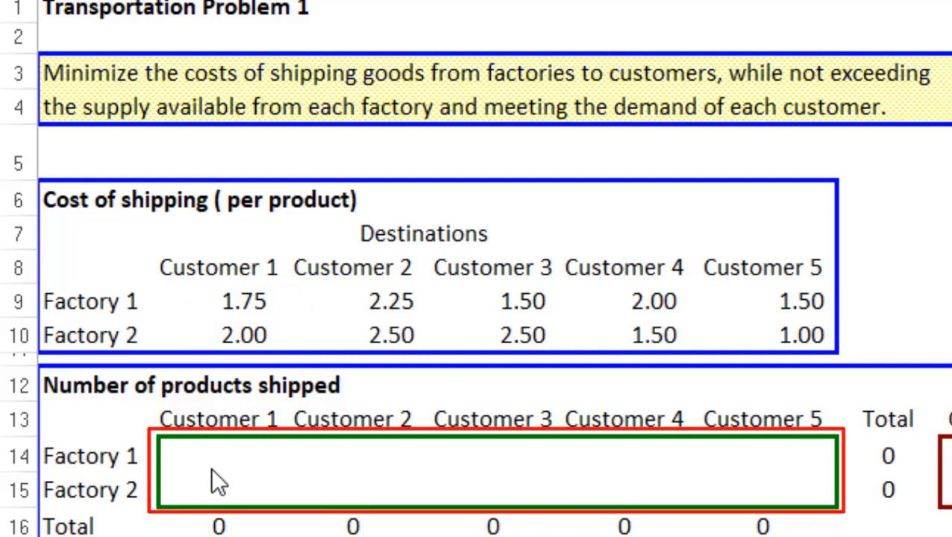
- Examine the shipment cells B14:F15, the customer demands in row 17 and the factory capacities in H14:H15
mouse_move(170, 449)
left_mouse_down()
mouse_move(372, 495)
mouse_move(475, 501)
mouse_move(761, 480)
left_mouse_up()
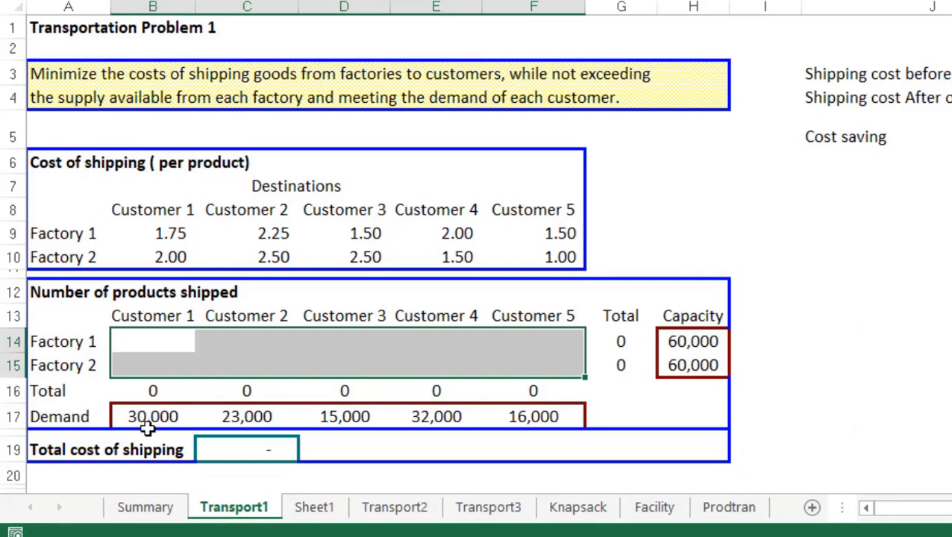
left_click(146, 421)
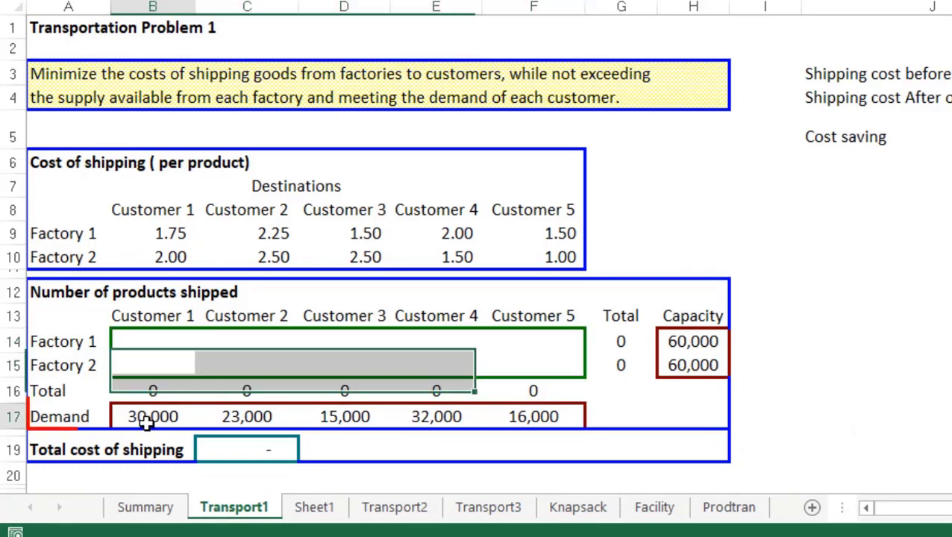
left_click(237, 419)
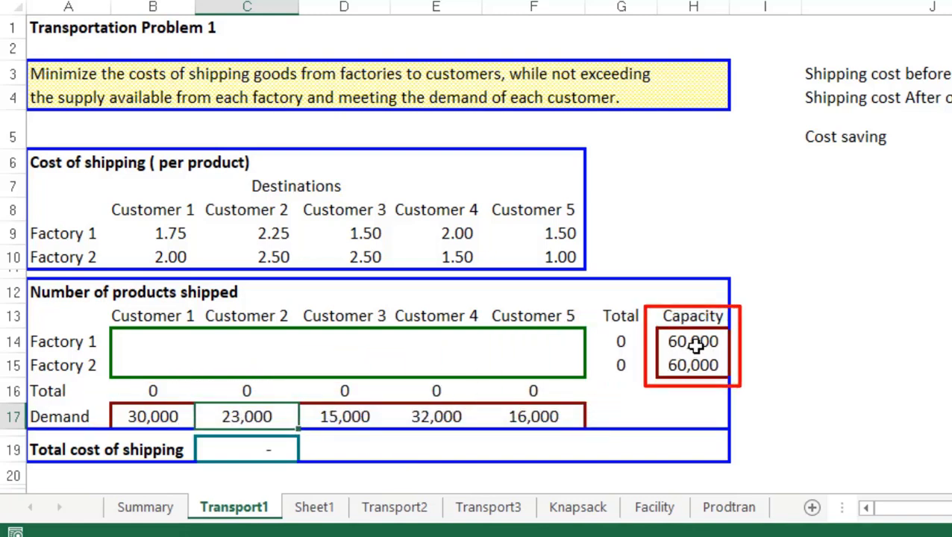
left_click_drag(695, 341, 693, 365)
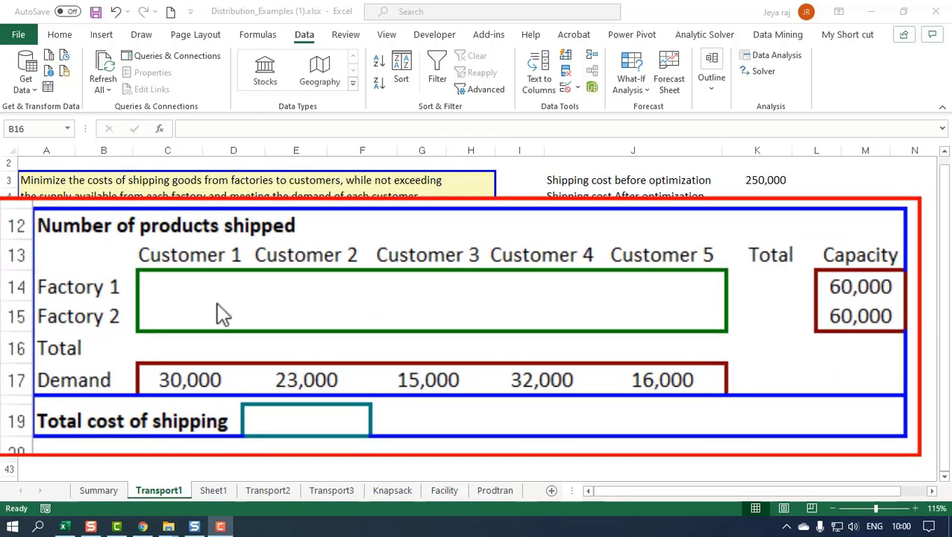
- Enter a SUM formula over B14:B15 in B16 as the total shipped to Customer 1
left_click(144, 348)
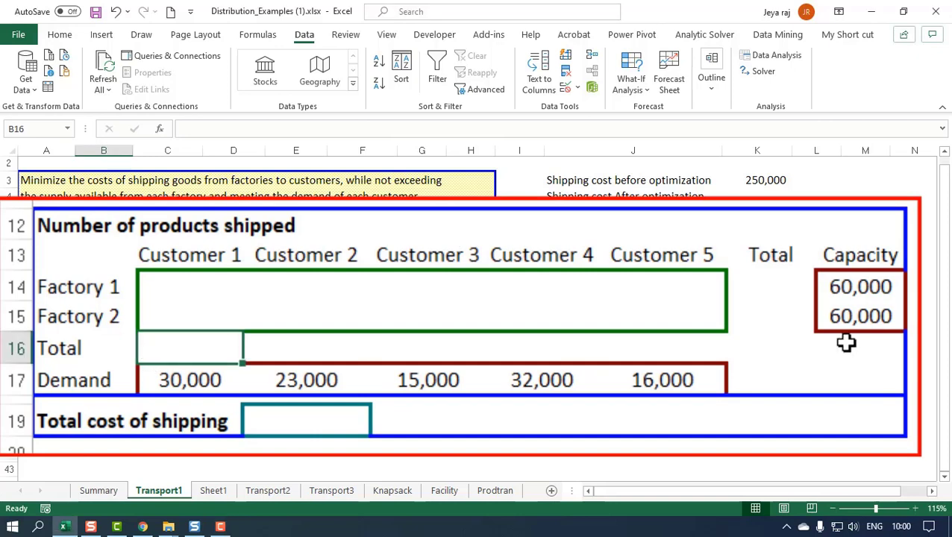
type("=sum(")
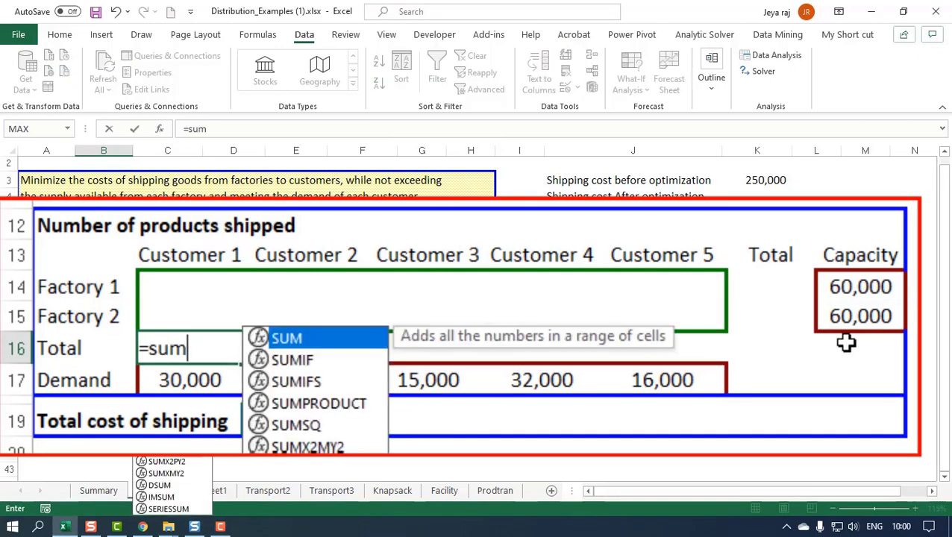
key("Up")
key("shift+Up")
type(")")
key("Return")
- Enter trial shipments to Customer 1 of 1000 from Factory 1 and 2500 from Factory 2
key("Up")
key("Up")
key("Up")
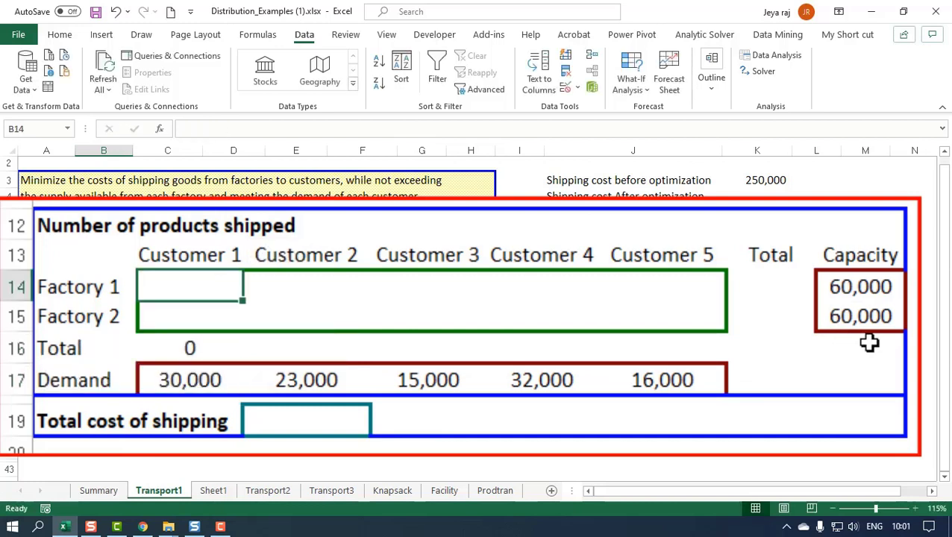
type("1000")
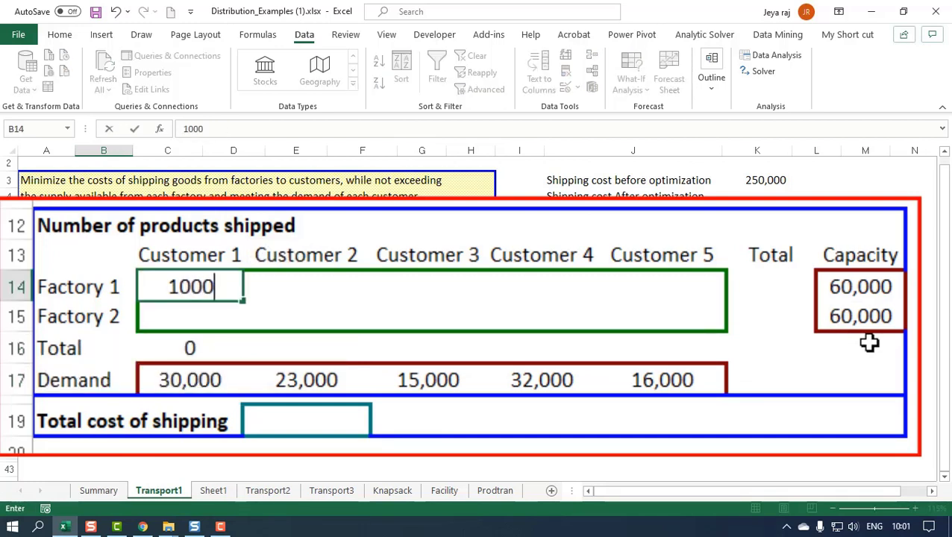
key("Return")
type("2500")
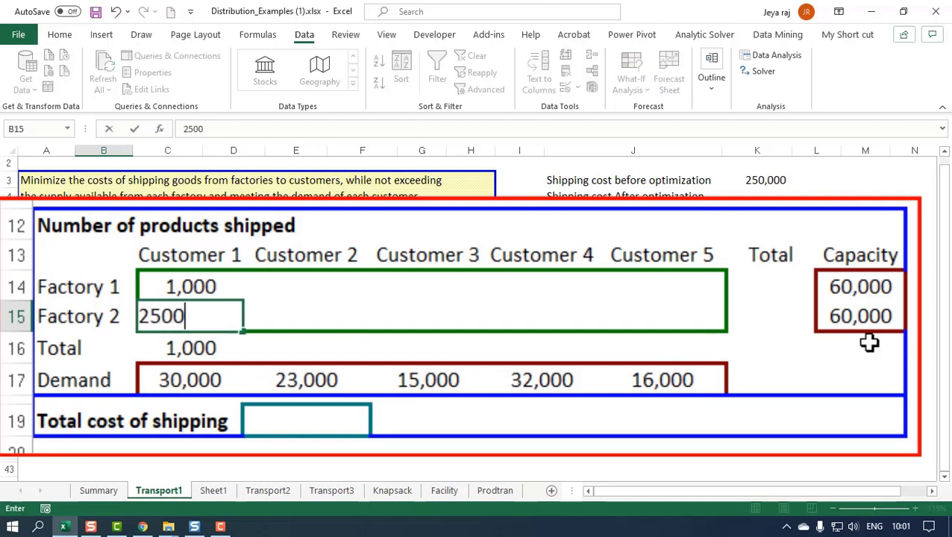
key("Return")
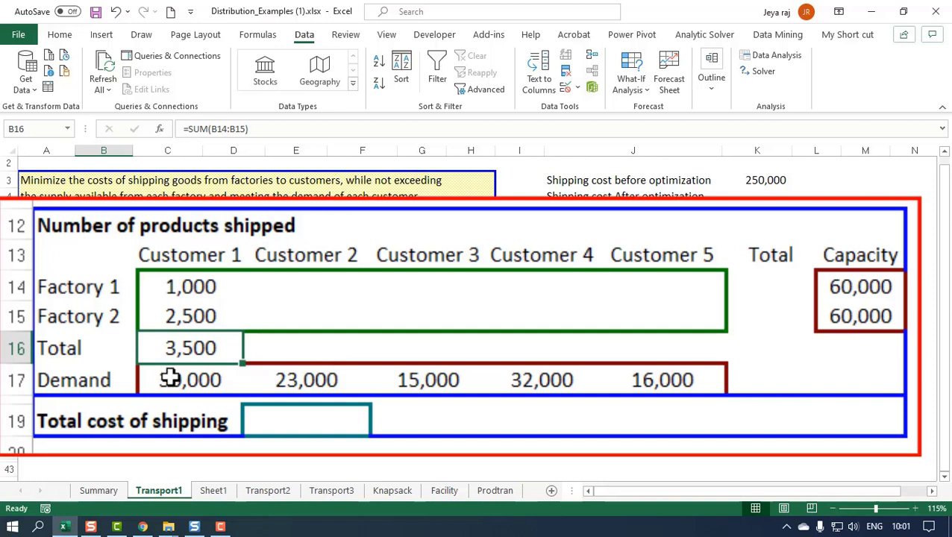
- Copy the Customer 1 total formula to Customers 2 to 5 in C16:F16 using Paste Special
key("ctrl+c")
left_click_drag(296, 350, 677, 354)
right_click(676, 354)
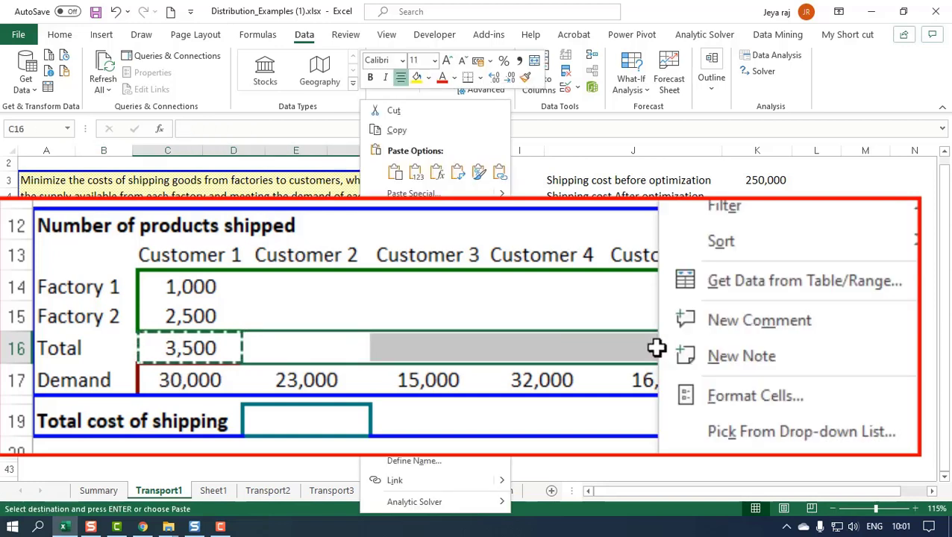
left_click(428, 193)
left_click(438, 148)
key("Return")
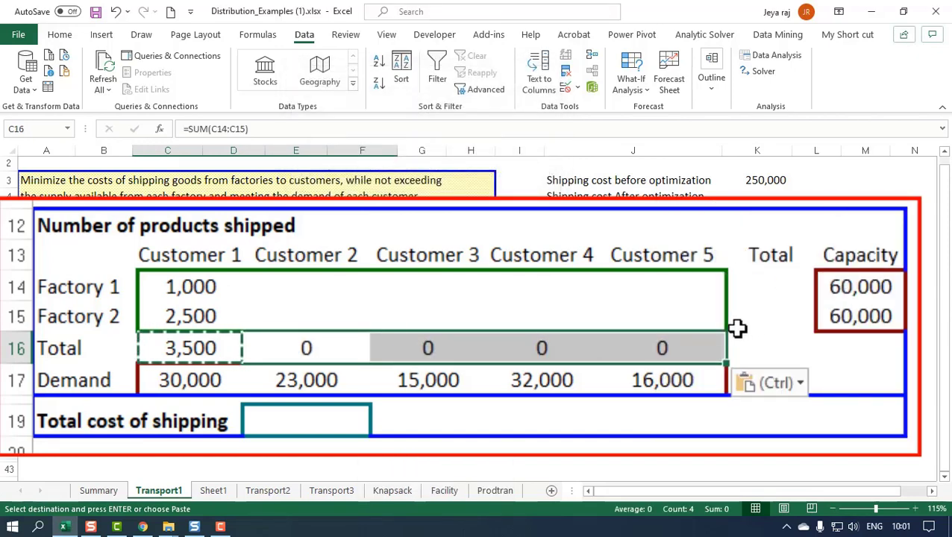
- Enter a SUM formula over B14:F14 in G14 as the total shipped from Factory 1
left_click(774, 285)
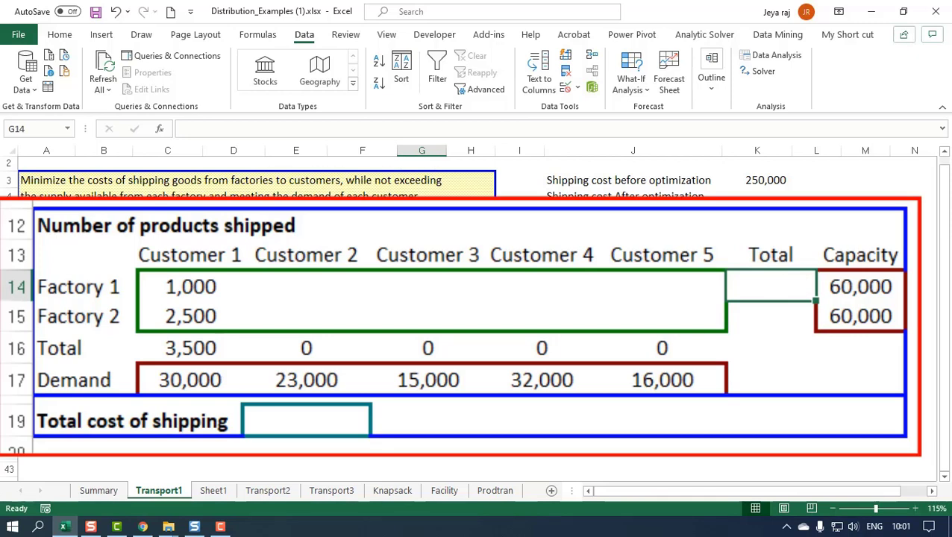
type("=sum(")
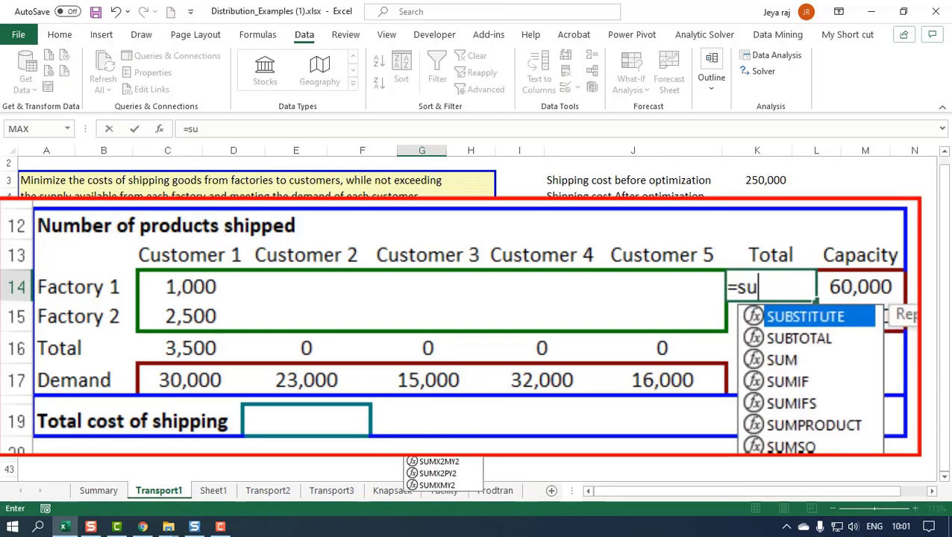
left_click_drag(662, 286, 138, 282)
type(")")
key("ctrl+Return")
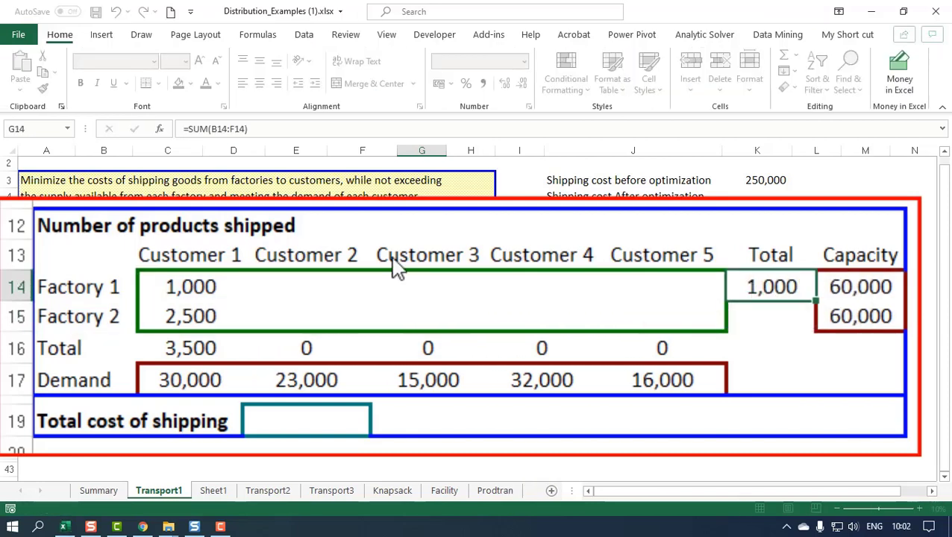
- Copy the Factory 1 total formula to Factory 2 in G15, pasting formulas and number formats only
key("ctrl+c")
left_click(765, 315)
right_click(765, 315)
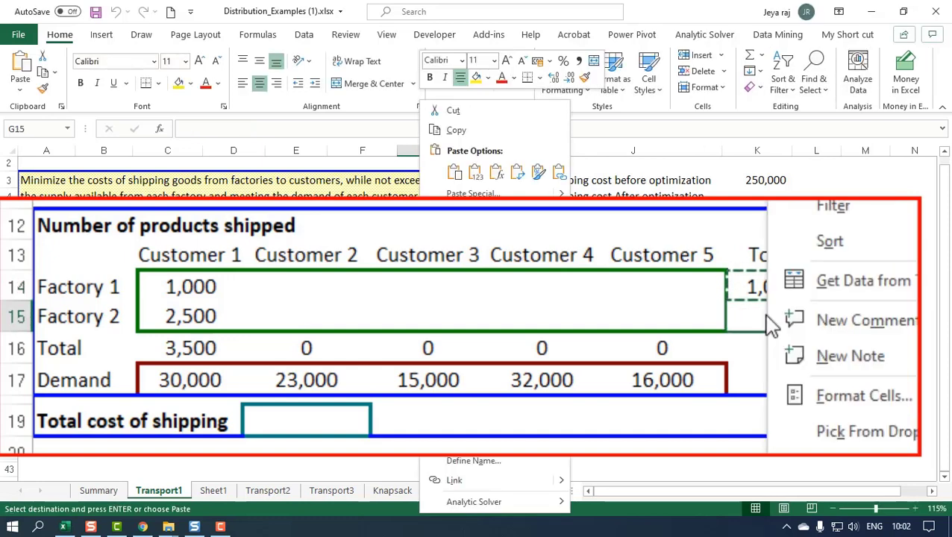
left_click(477, 193)
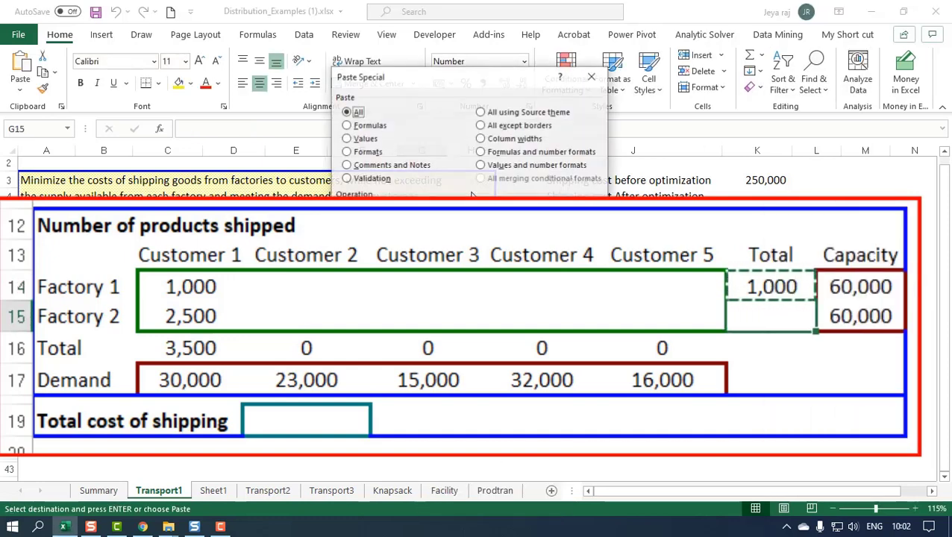
left_click(481, 152)
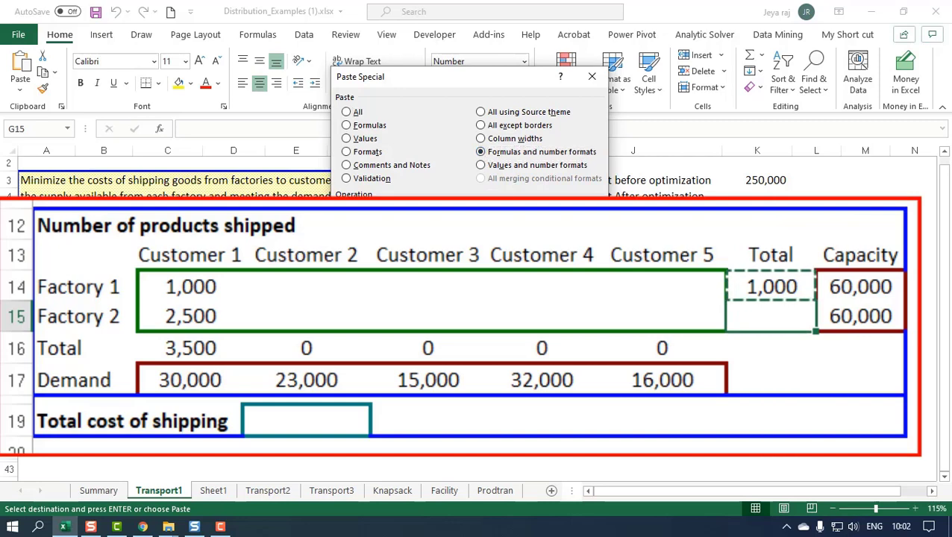
key("Return")
left_click(911, 286)
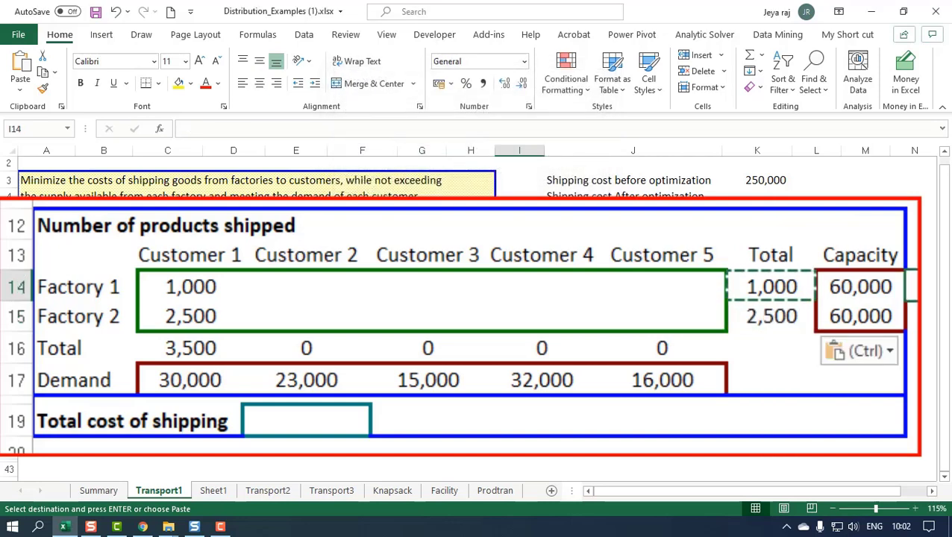
key("Escape")
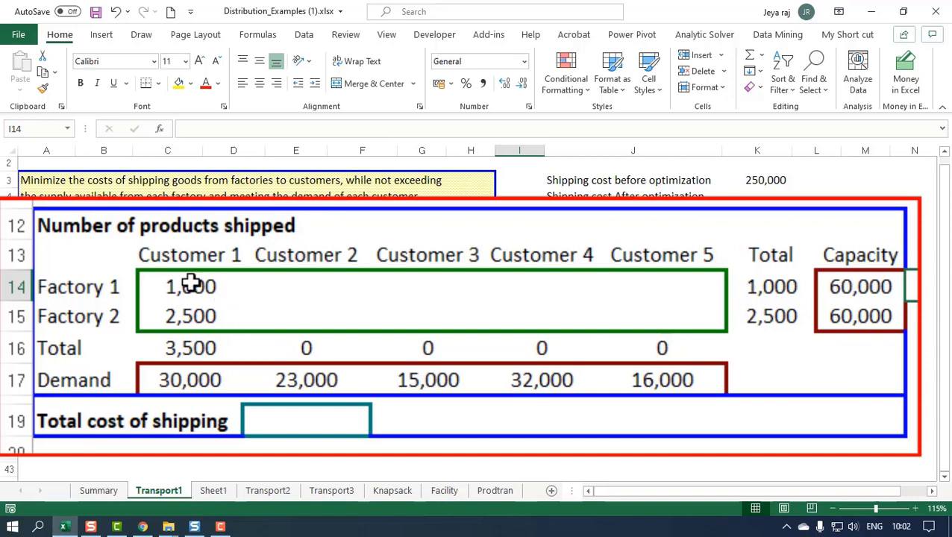
- Clear the trial shipments to Customer 1 from B14:B15
left_click_drag(190, 284, 200, 307)
key("Delete")
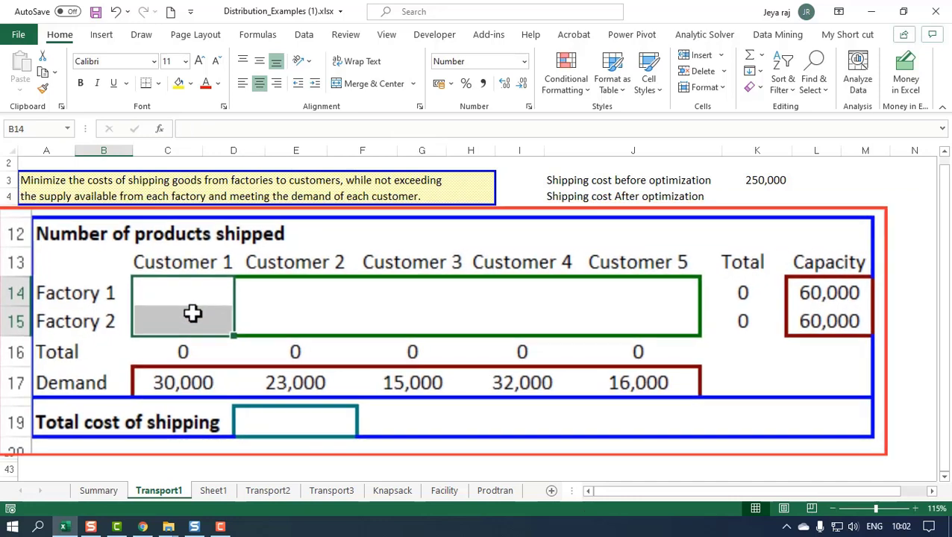
- Calculate the total cost of shipping in C19 with the formula =SUMPRODUCT(Products_shipped*B9:F10)
left_click(152, 433)
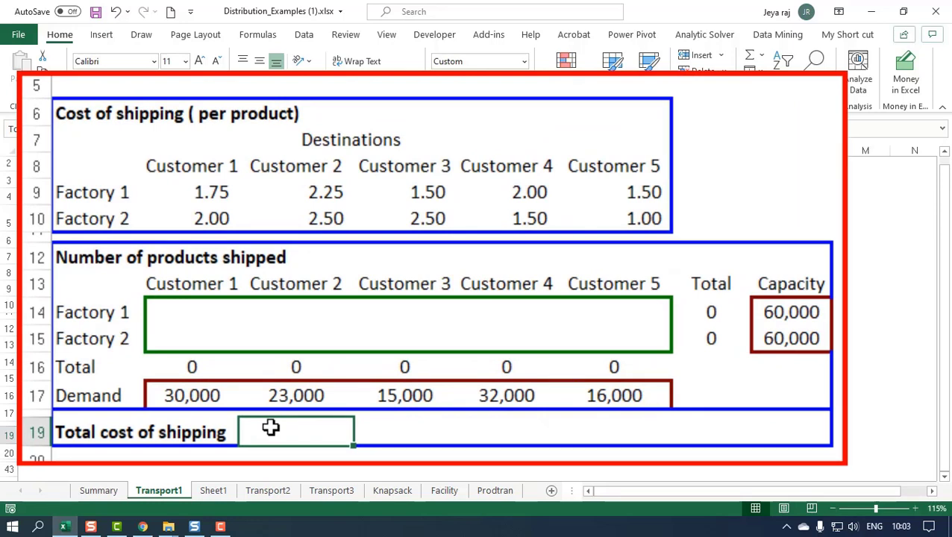
type("=sumpro")
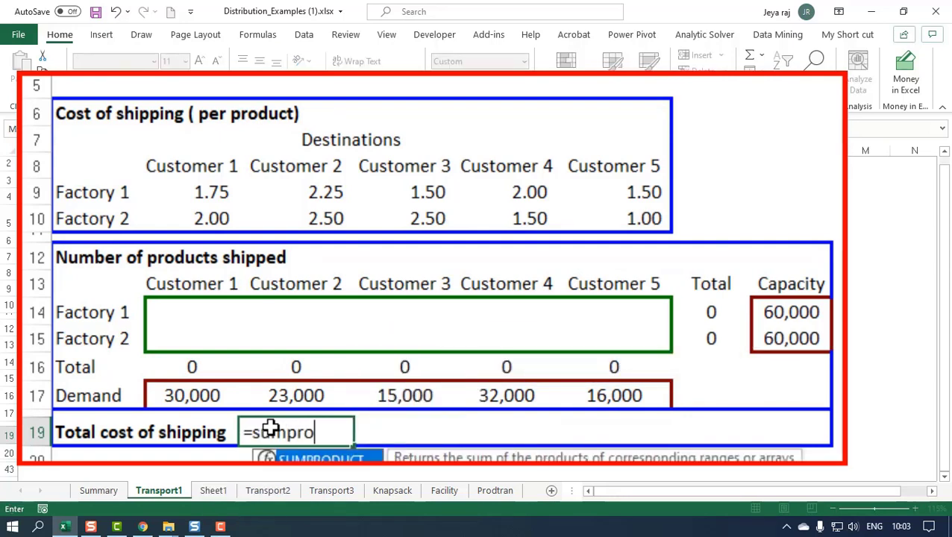
key("Tab")
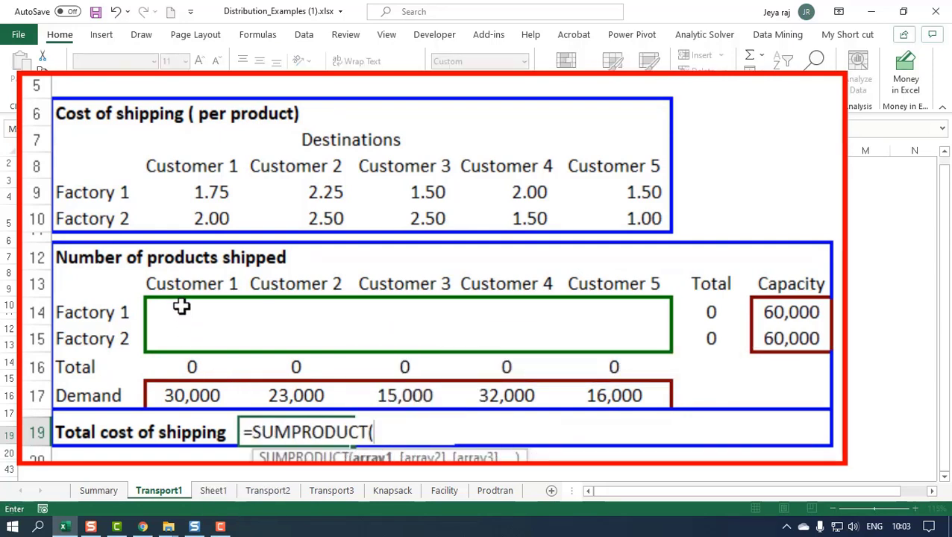
left_click_drag(181, 306, 632, 340)
type("*")
left_click_drag(187, 187, 655, 216)
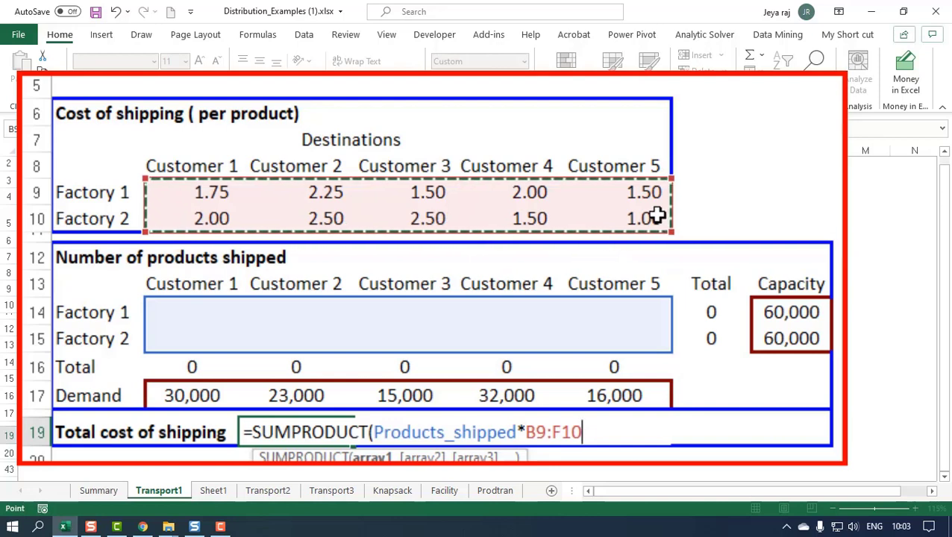
type(")")
key("Return")
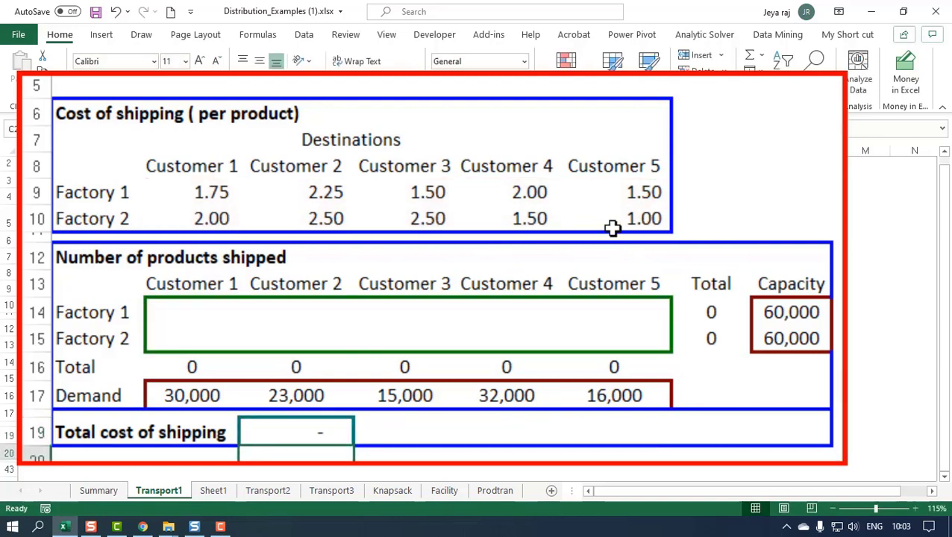
- Enter a trial shipment of 1 from Factory 1 to Customer 1 in B14
double_click(193, 312)
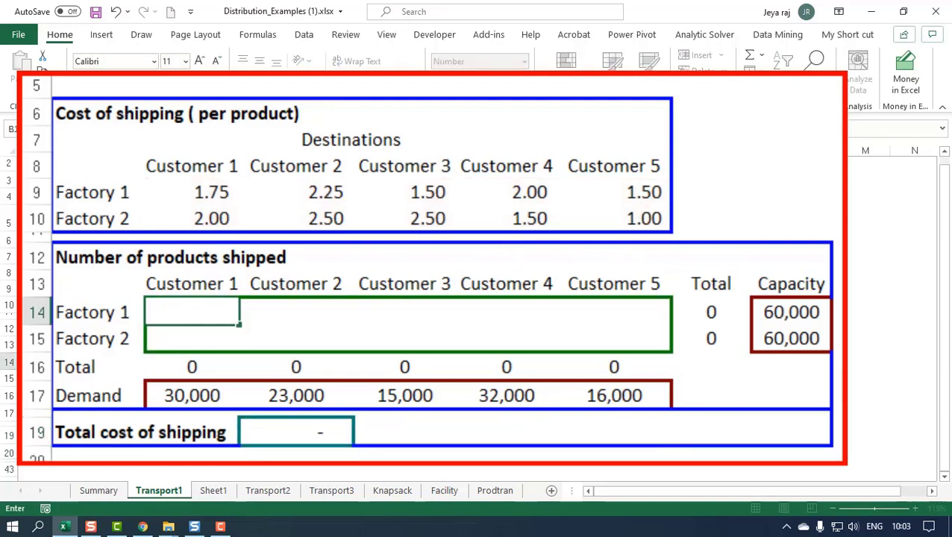
type("1")
key("Return")
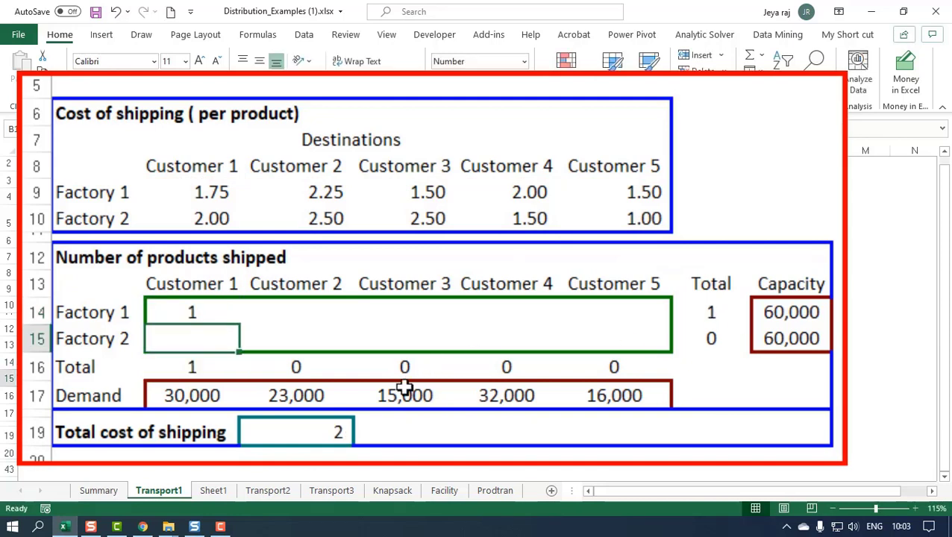
- Apply the comma-style accounting format with two decimals to the total cost of shipping in C19
left_click(310, 435)
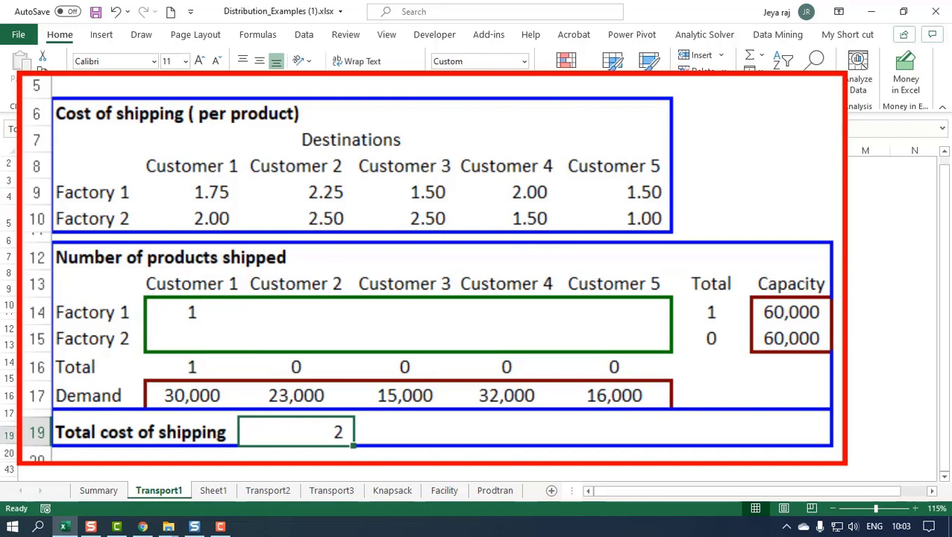
left_click(479, 82)
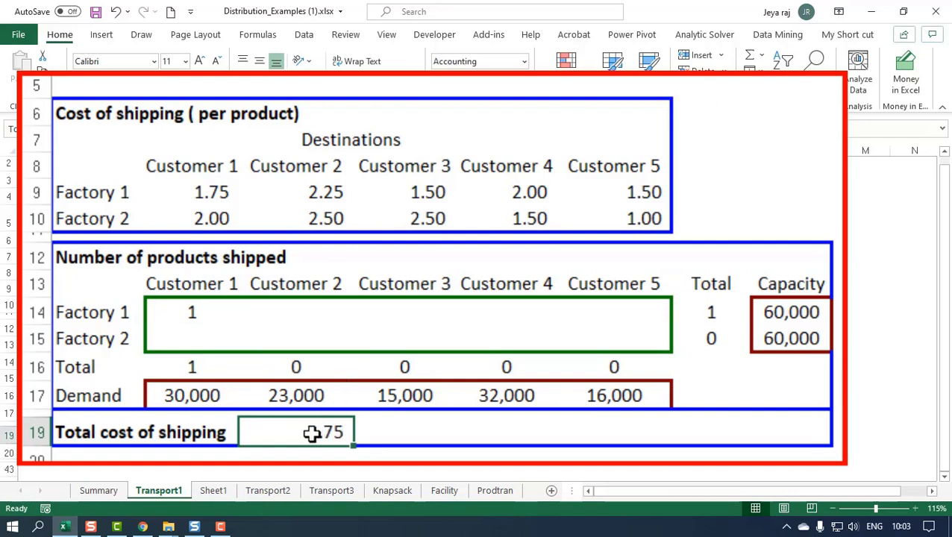
- Test the cost formula with Customer 1 shipments of 2 in B14 and 1 in B15, and clear both cells
left_click(191, 316)
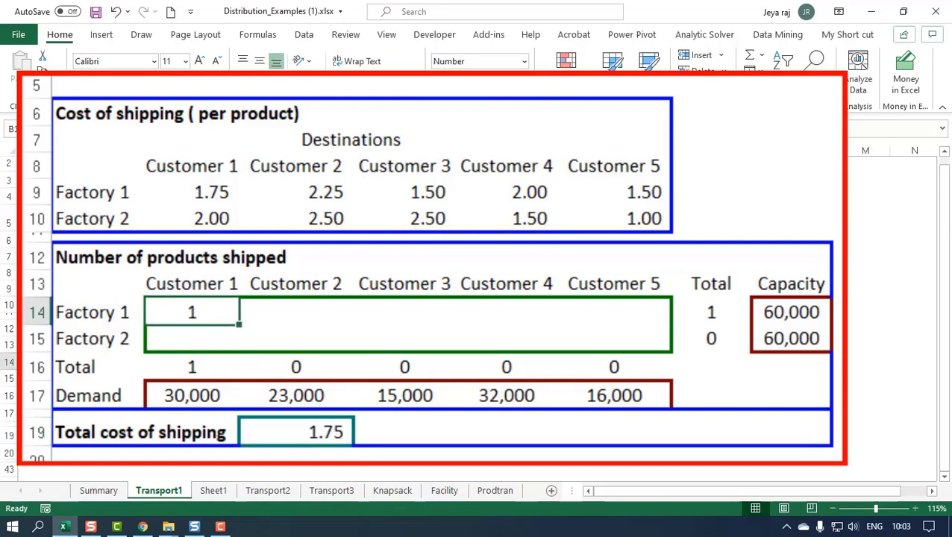
type("2")
key("Return")
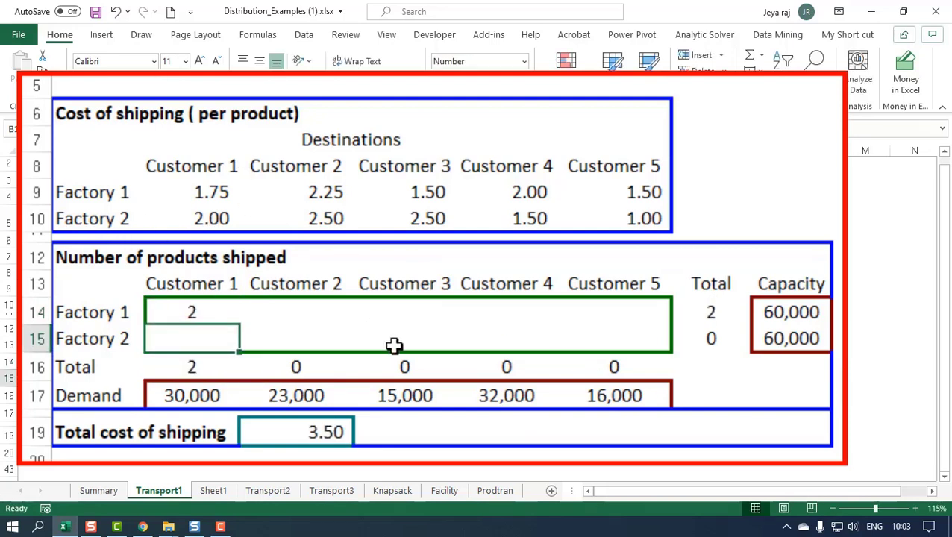
type("1")
key("Return")
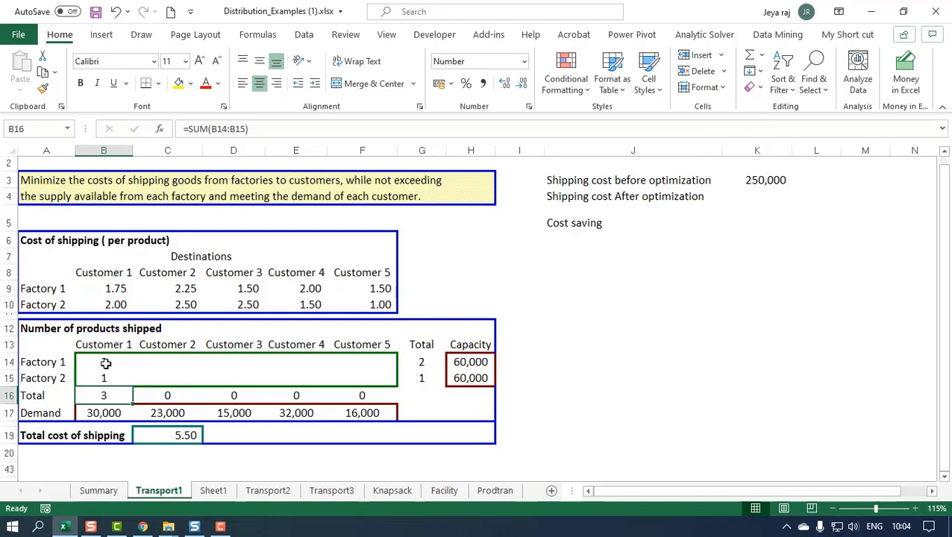
left_click_drag(106, 363, 101, 378)
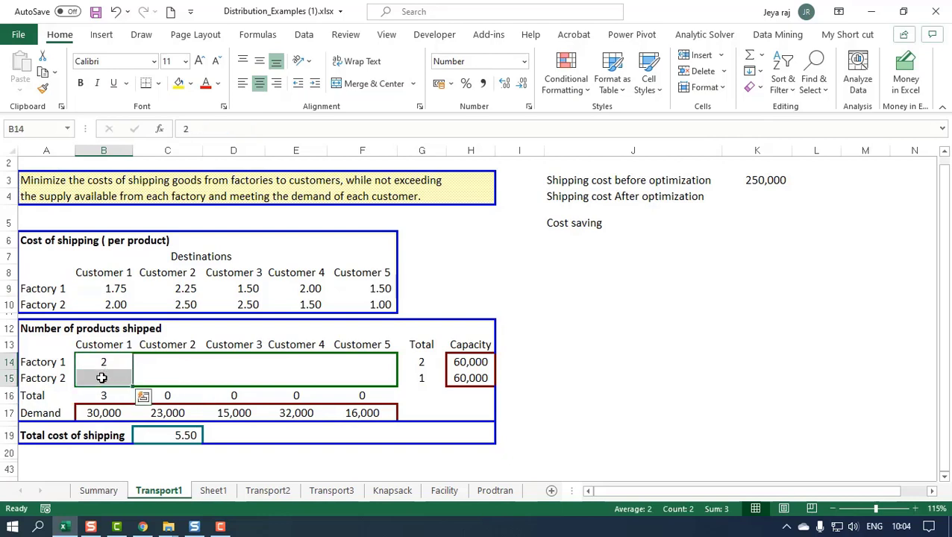
key("Delete")
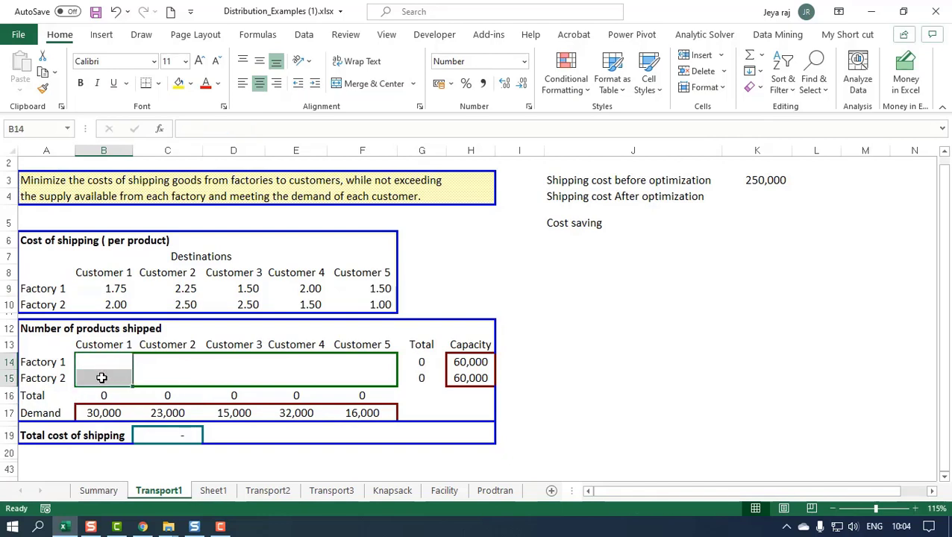
- Open Solver and set the objective to minimize the total cost of shipping in C19
left_click(152, 446)
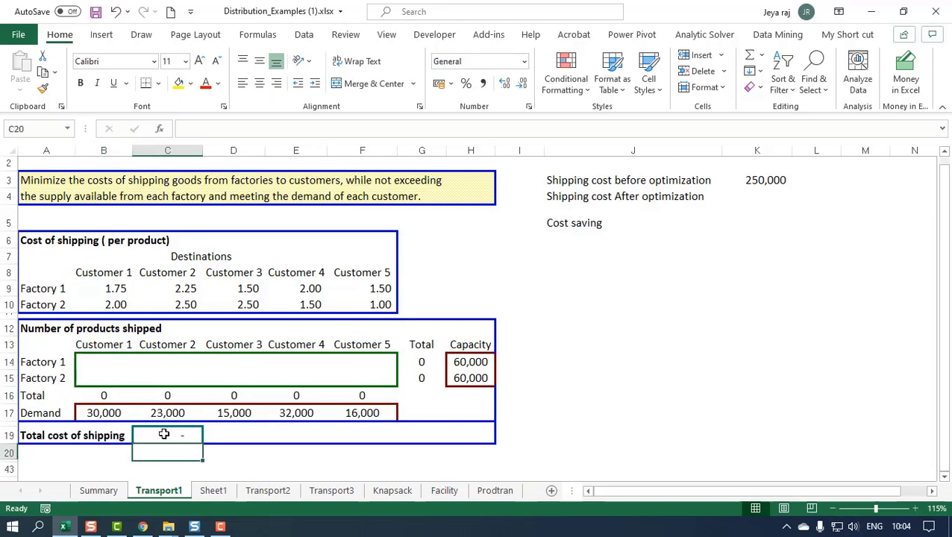
left_click(164, 434)
left_click(309, 35)
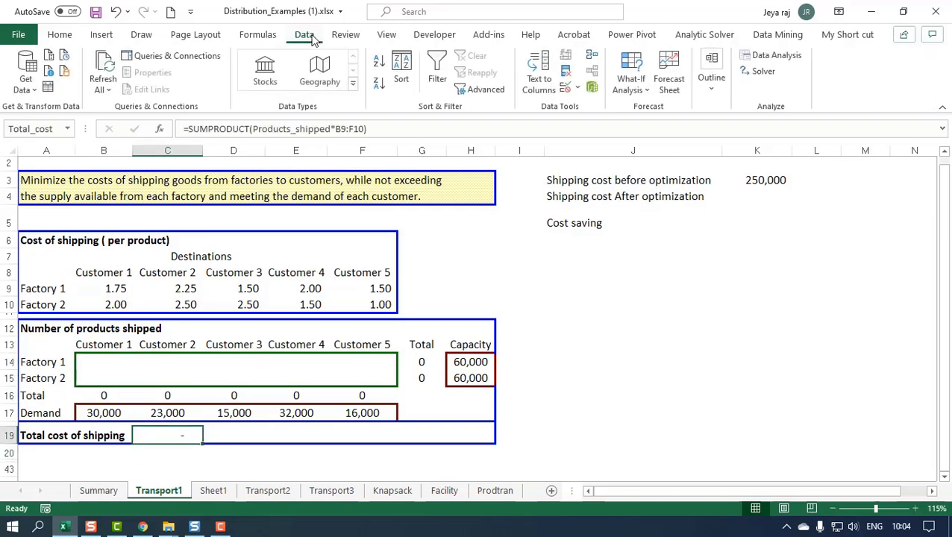
left_click(764, 78)
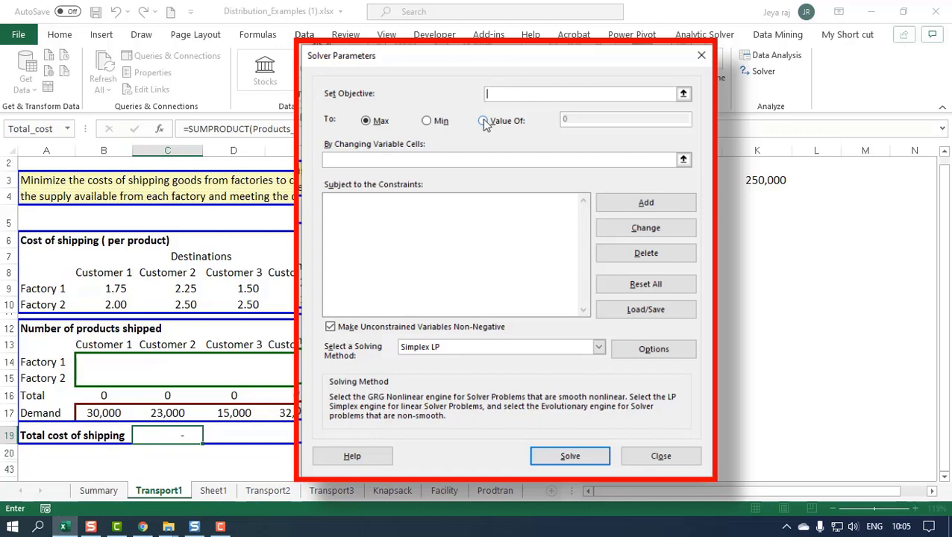
left_click(427, 121)
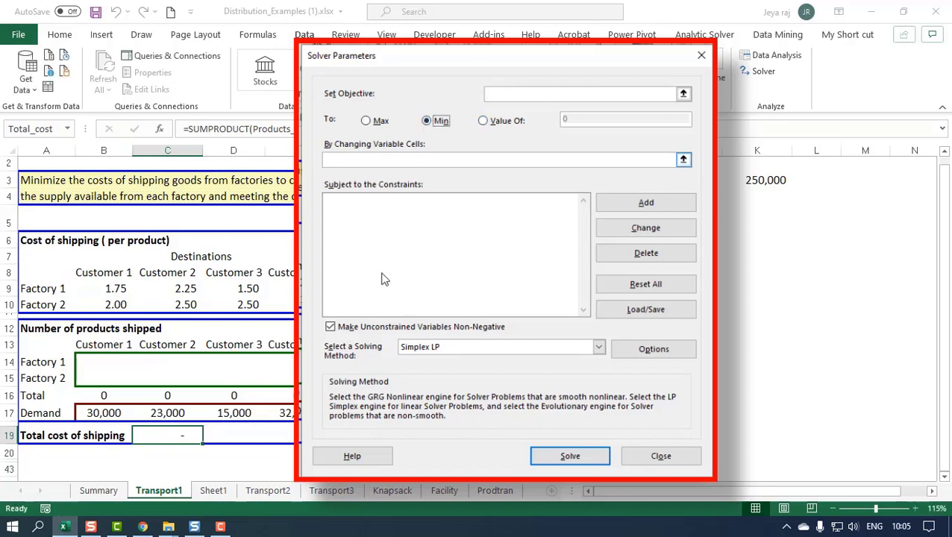
left_click(495, 94)
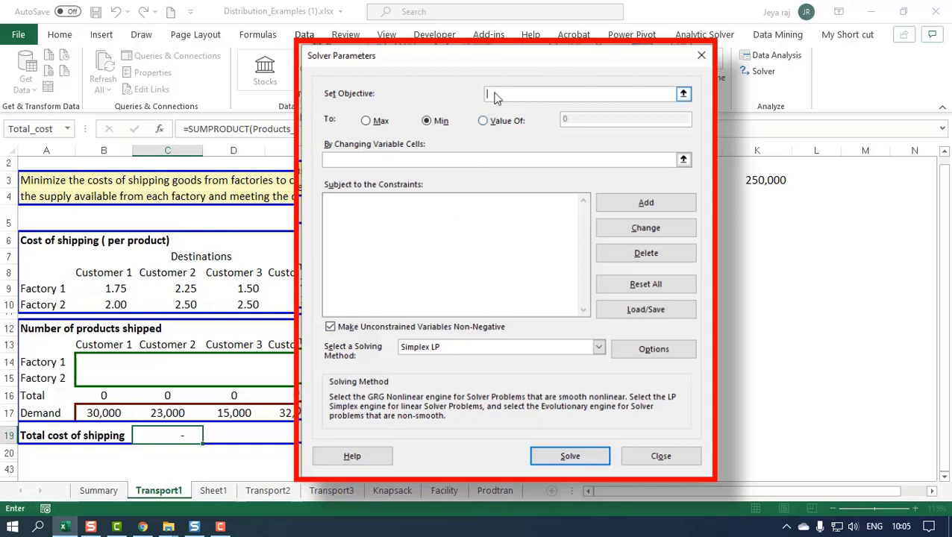
left_click(148, 433)
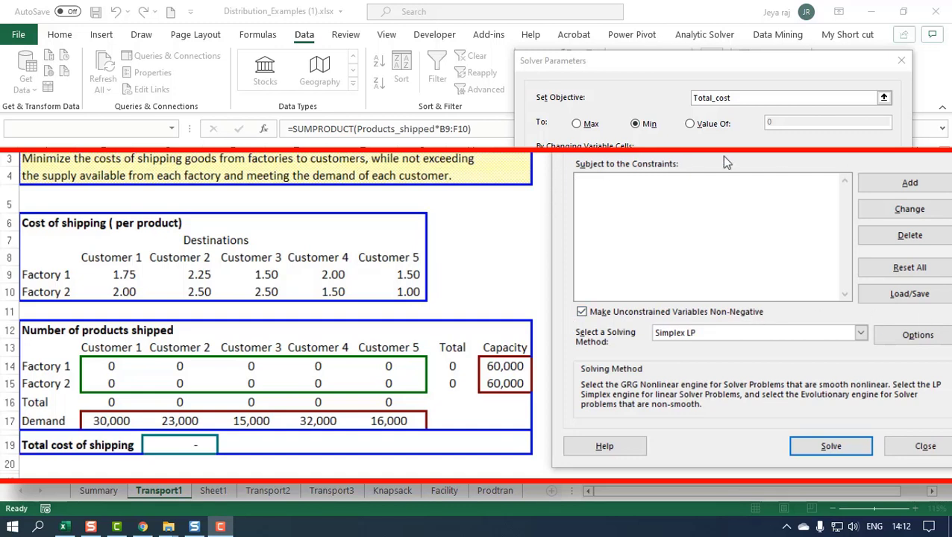
- Add a Solver constraint that customer totals B16:F16 equal the demands in B17:F17
left_click(894, 186)
left_click_drag(650, 227, 576, 221)
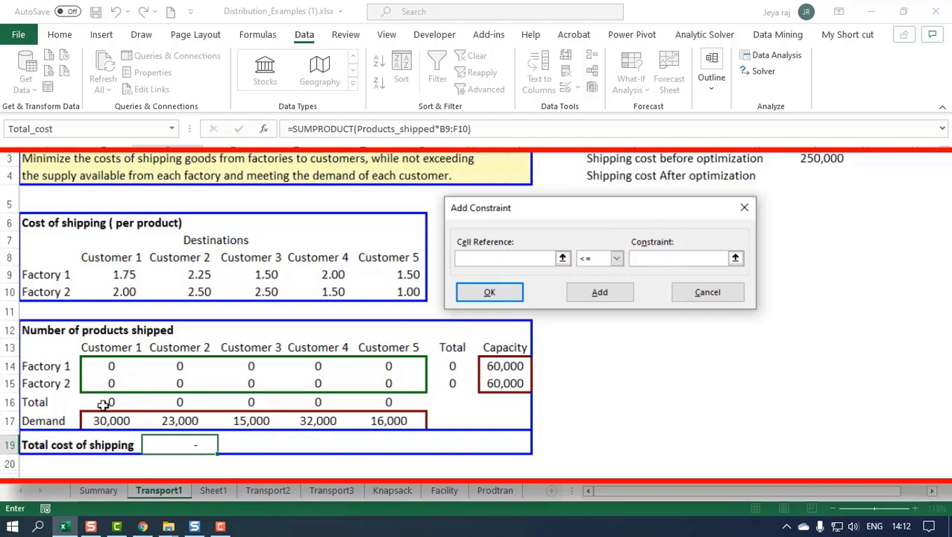
left_click_drag(93, 401, 384, 395)
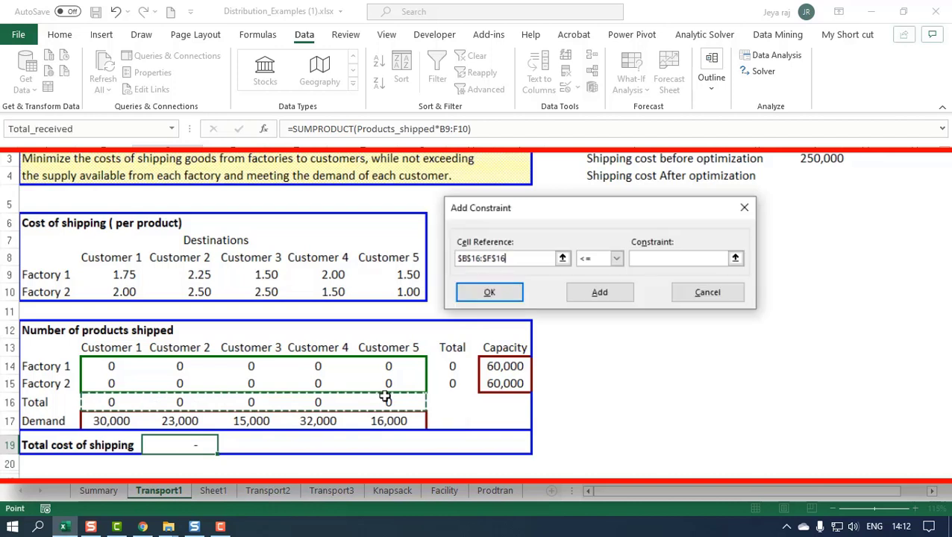
left_click(616, 258)
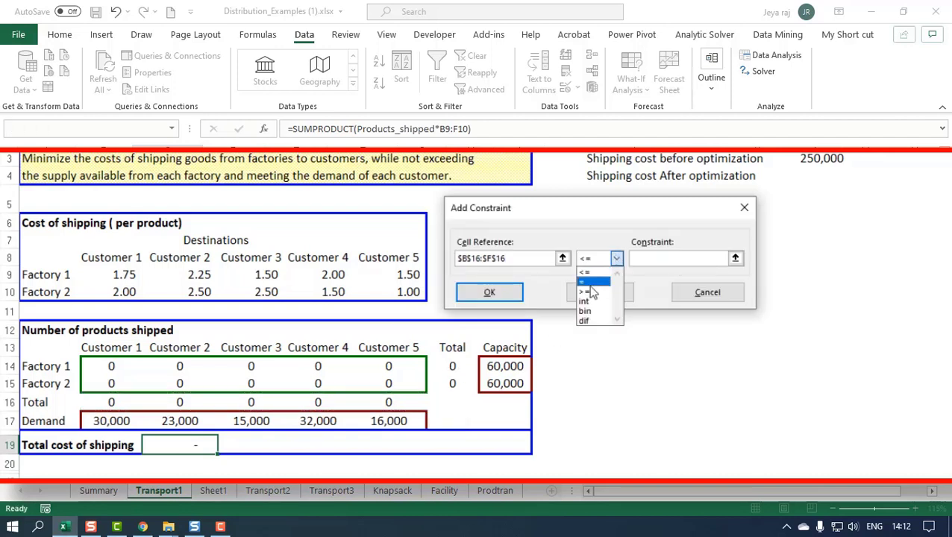
left_click(590, 283)
left_click(679, 258)
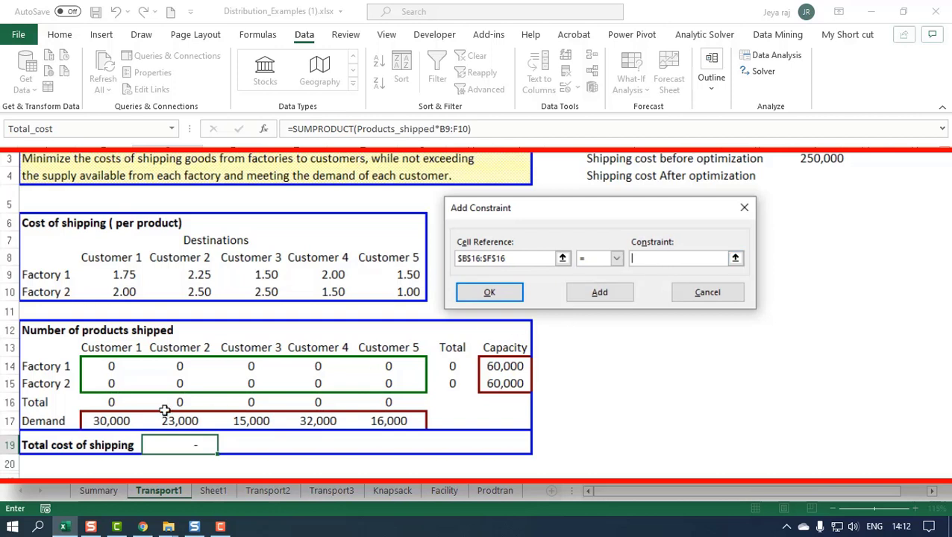
left_click_drag(106, 421, 376, 420)
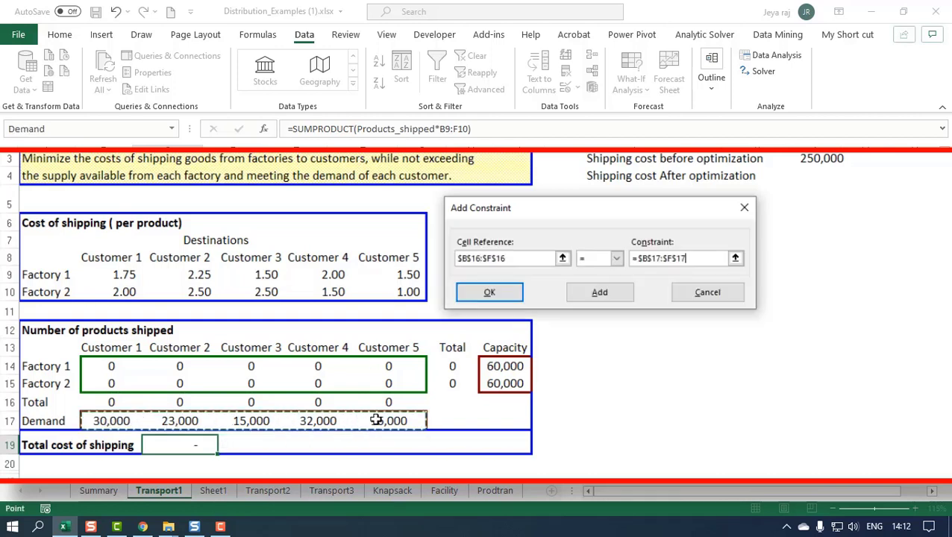
left_click(583, 298)
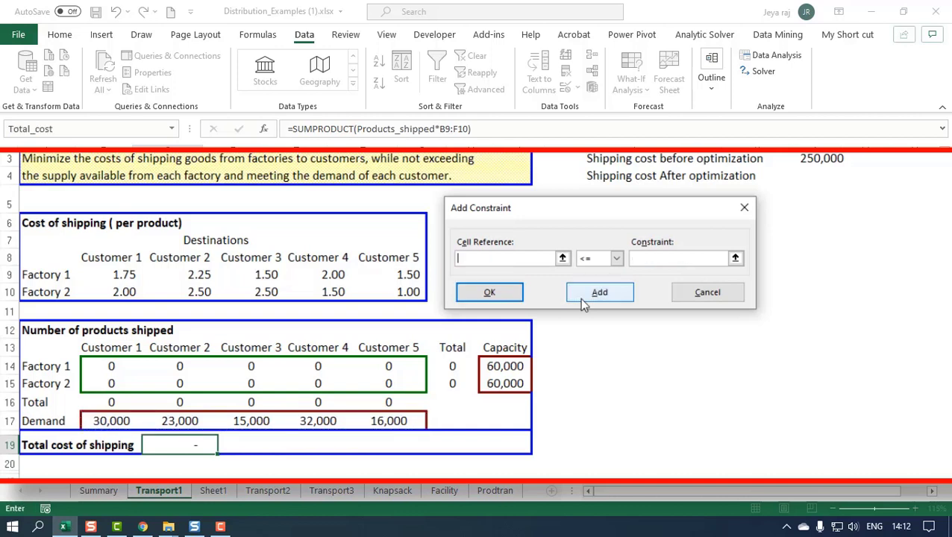
- Add a Solver constraint that factory totals G14:G15 are <= the capacities in H14:H15
mouse_move(455, 365)
left_mouse_down()
mouse_move(464, 366)
mouse_move(450, 381)
left_mouse_up()
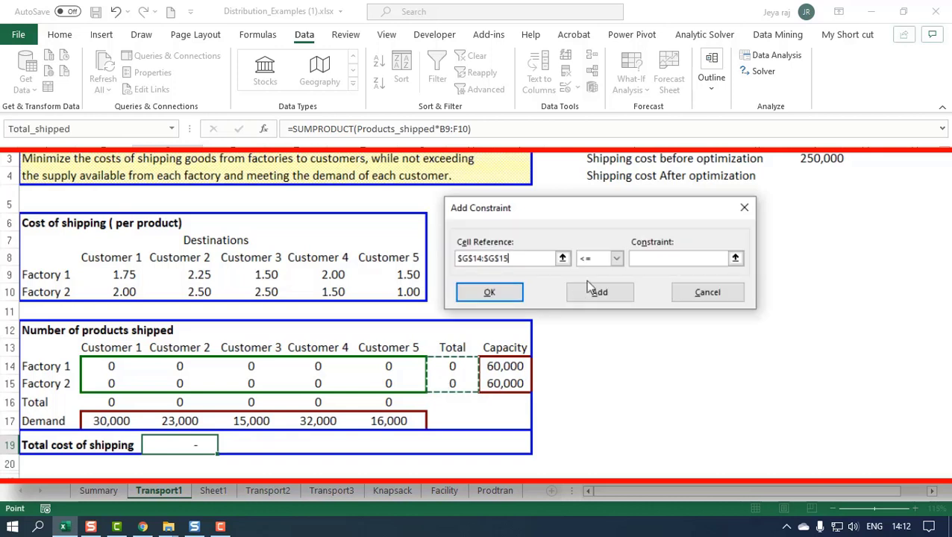
left_click(593, 260)
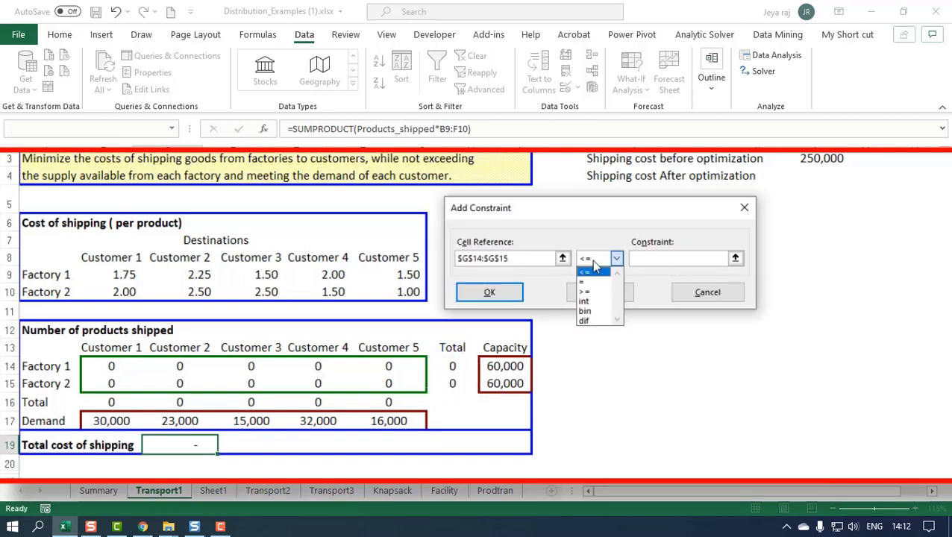
left_click(593, 270)
left_click(652, 259)
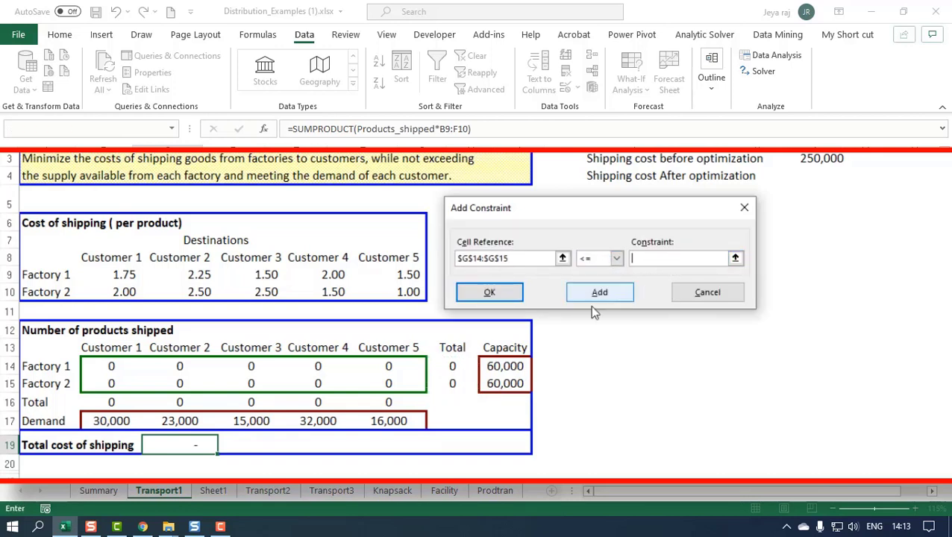
left_click_drag(495, 365, 497, 383)
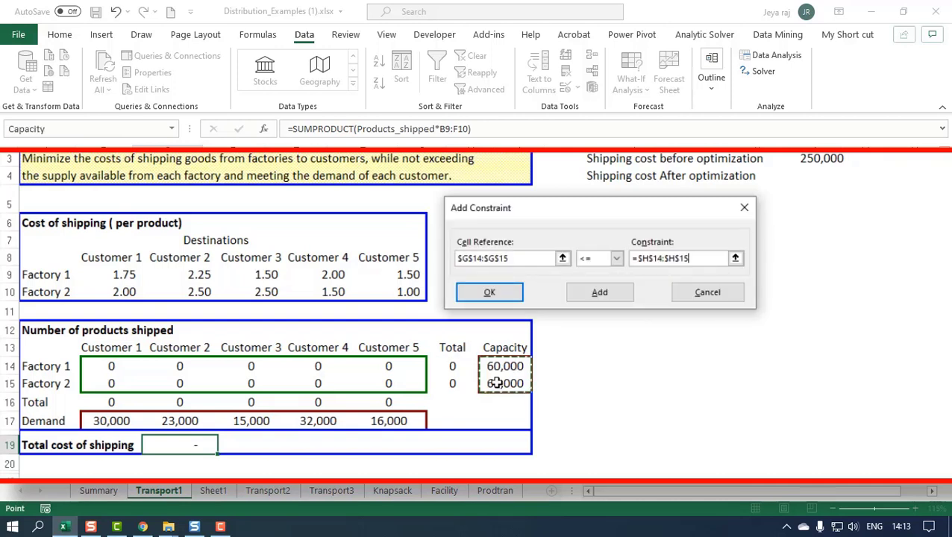
left_click(589, 295)
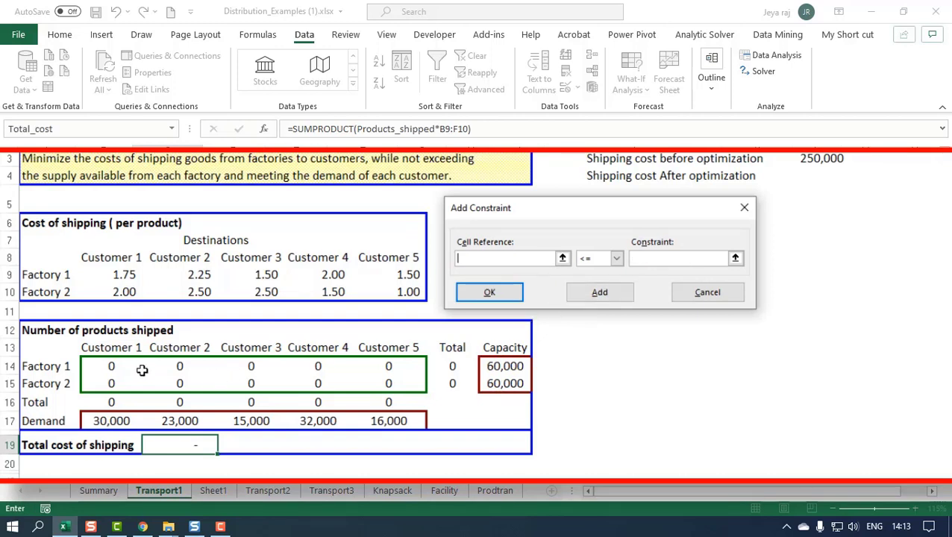
- Add an integer constraint on the shipped quantities B14:F15 and return to the Solver parameters
left_click_drag(95, 363, 390, 380)
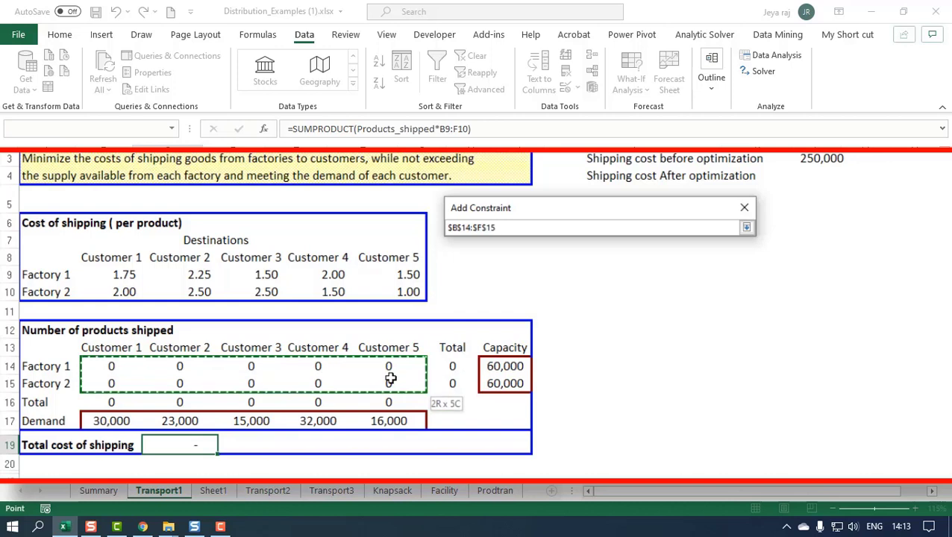
left_click(616, 258)
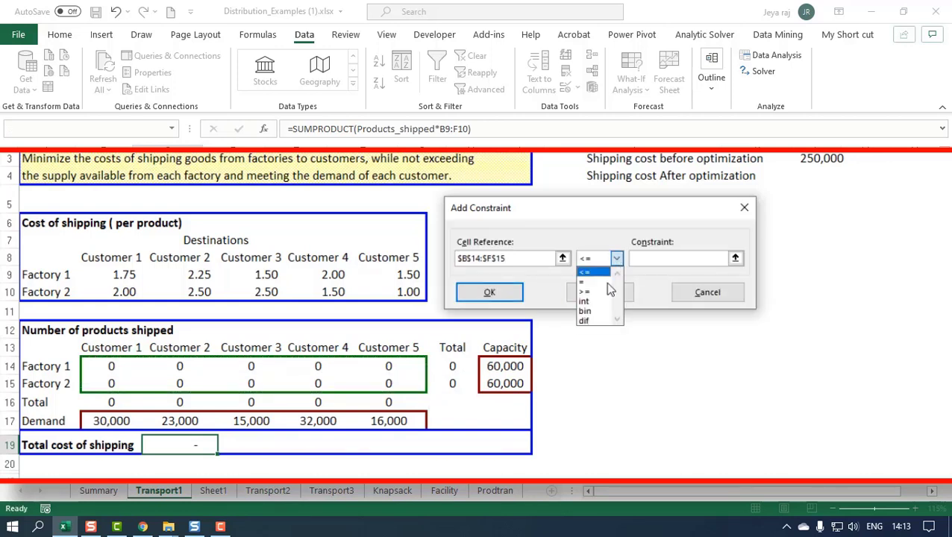
left_click(591, 303)
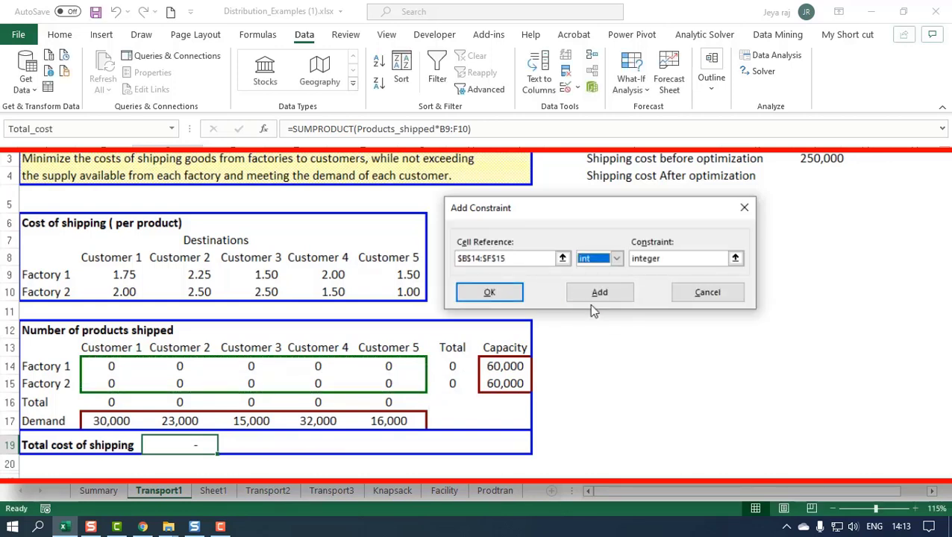
left_click(501, 292)
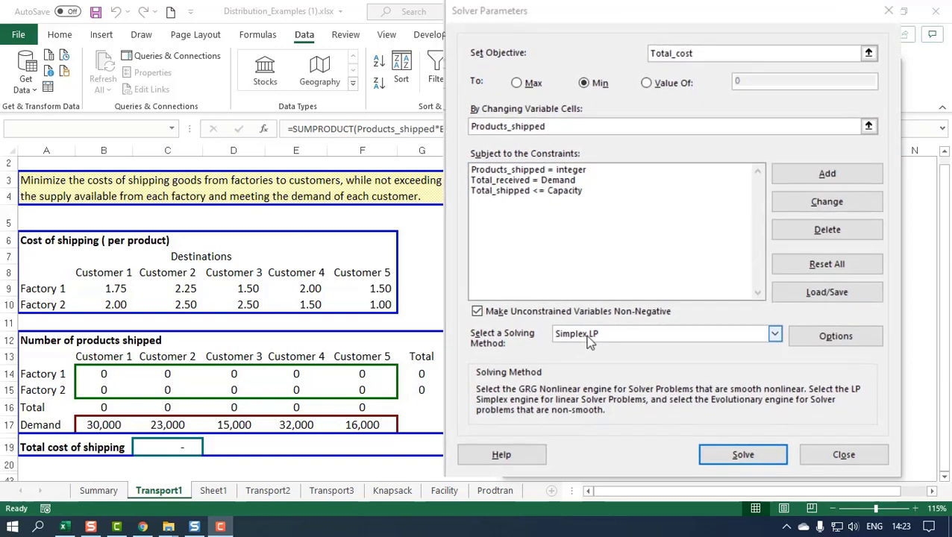
- Solve the model with the Simplex LP method and keep the Solver solution
left_click(589, 339)
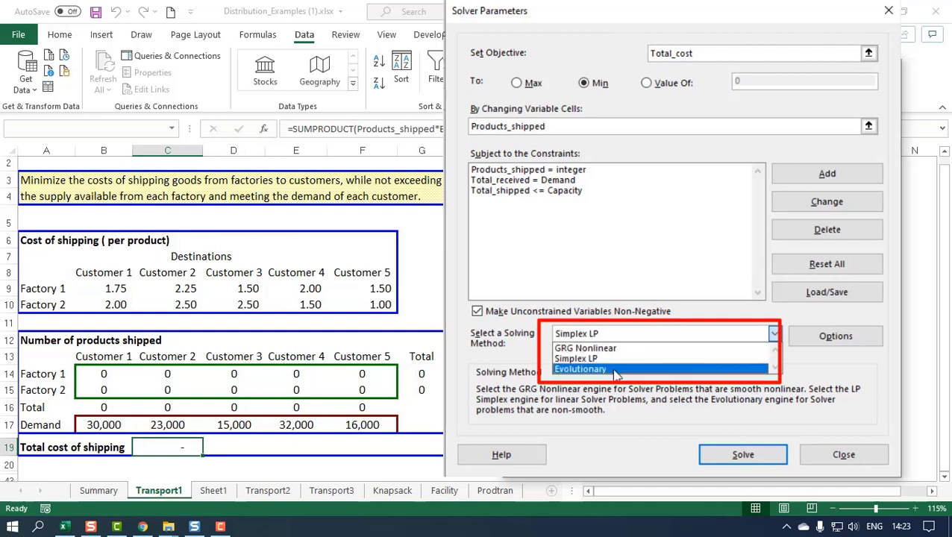
left_click(514, 341)
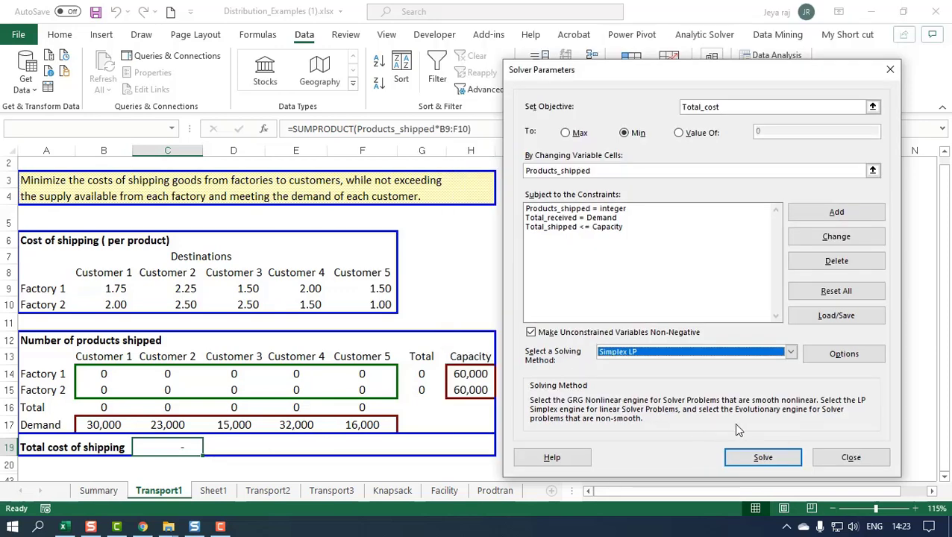
left_click(751, 461)
left_click_drag(381, 144, 606, 172)
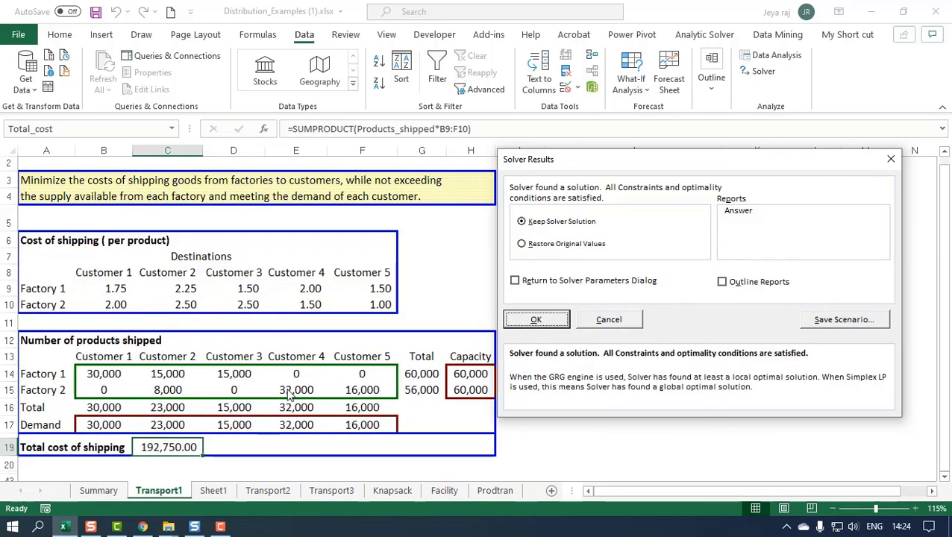
left_click_drag(515, 159, 425, 174)
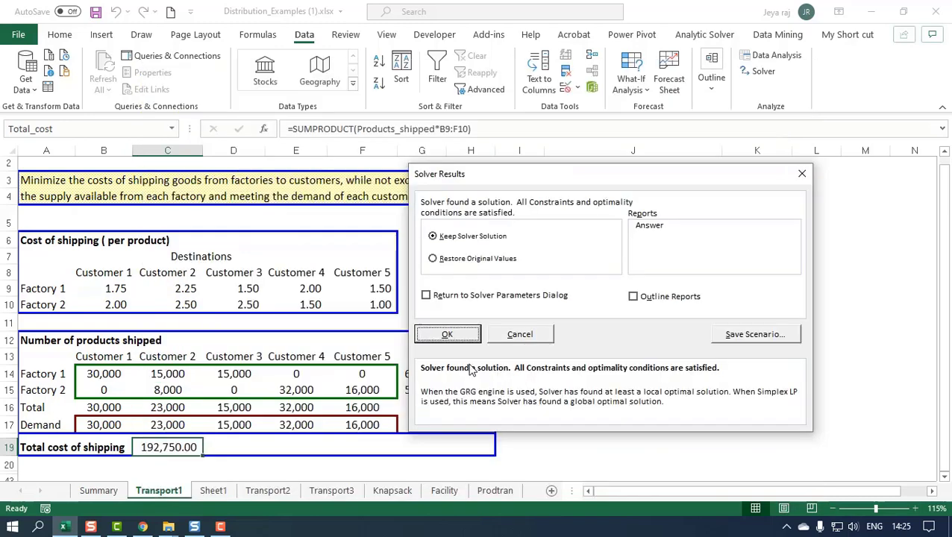
left_click(448, 334)
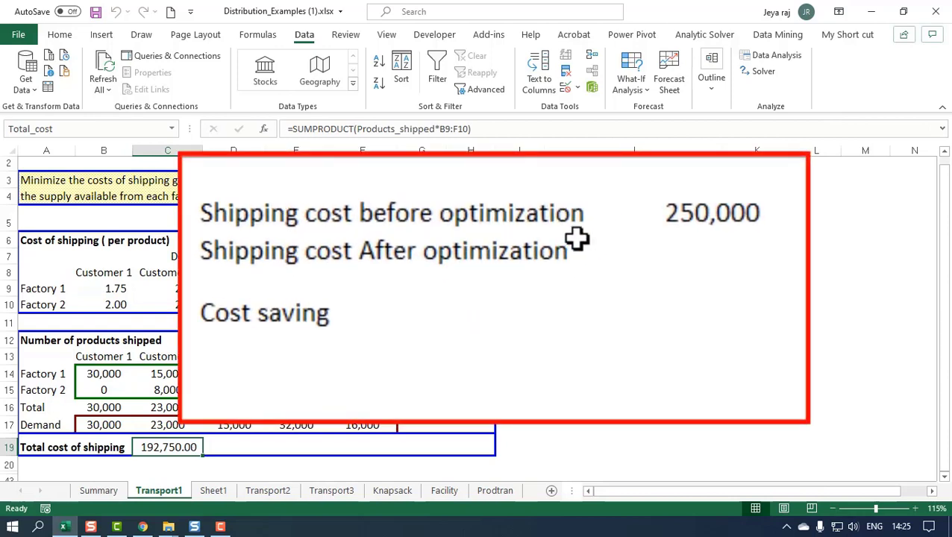
- Enter the formula =Total_cost in K4 as the shipping cost after optimization
left_click(712, 216)
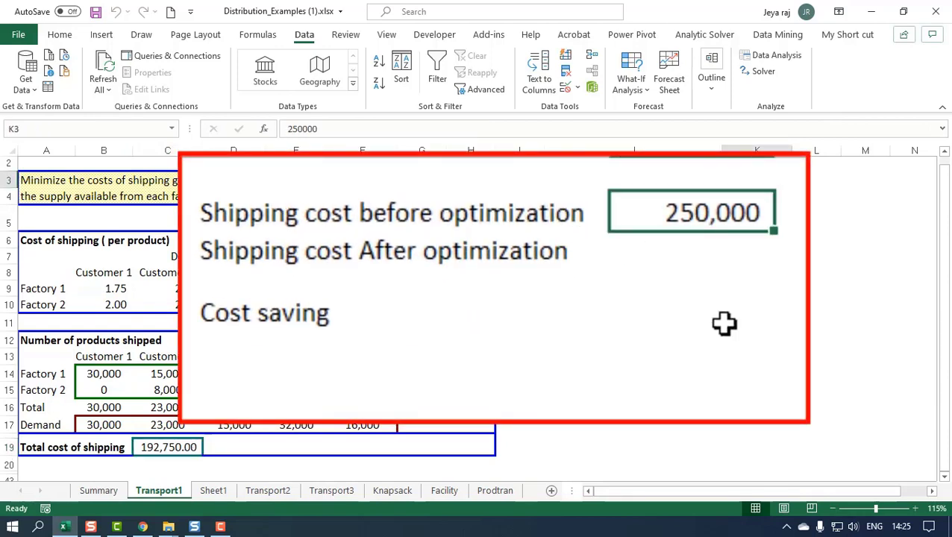
left_click(702, 252)
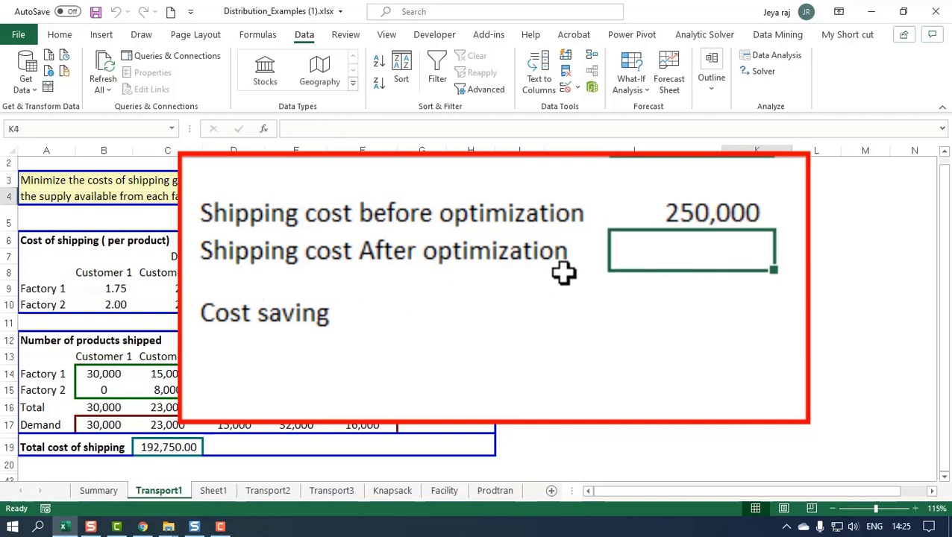
type("=")
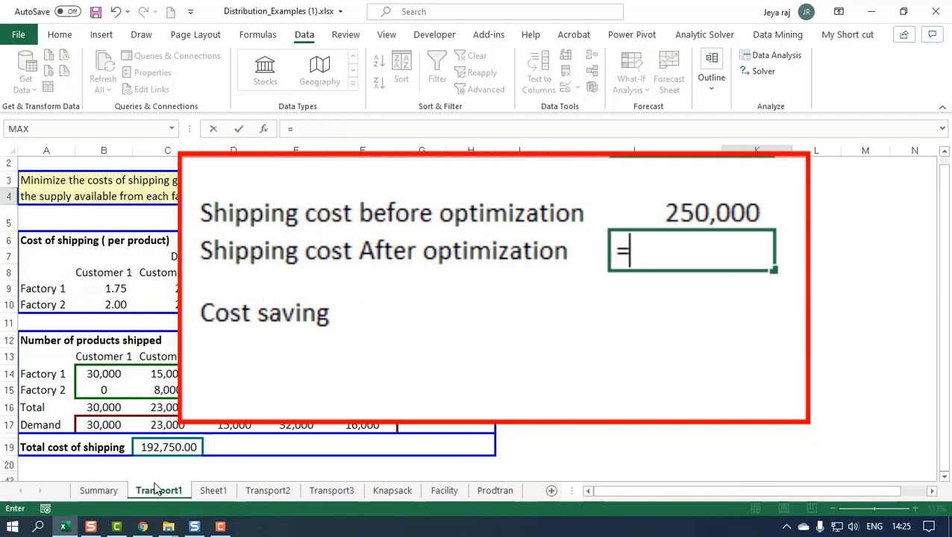
type("Total_cost")
key("Return")
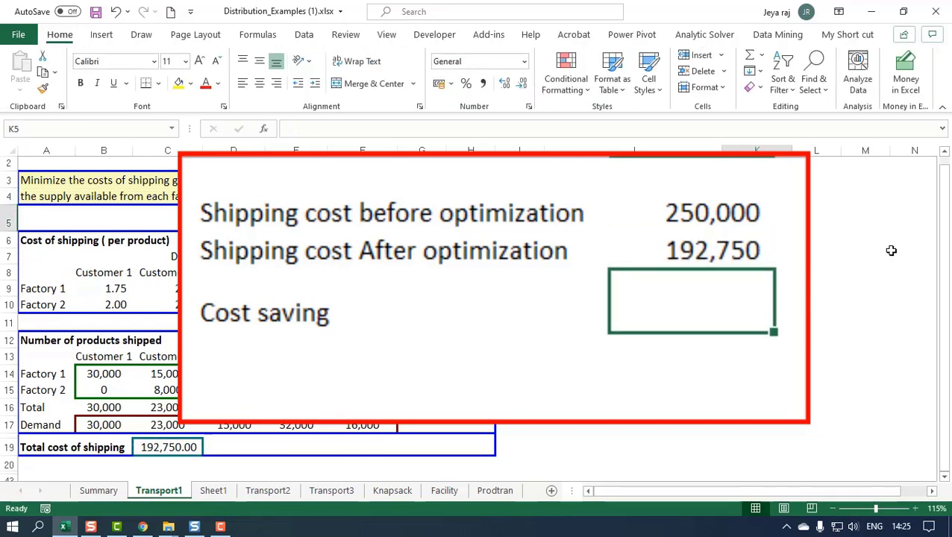
- Calculate the cost saving in K5 by subtracting the after-optimization cost in K4 from the before-optimization cost in K3
type("=")
key("Up")
key("Up")
type("-")
key("Up")
key("Return")
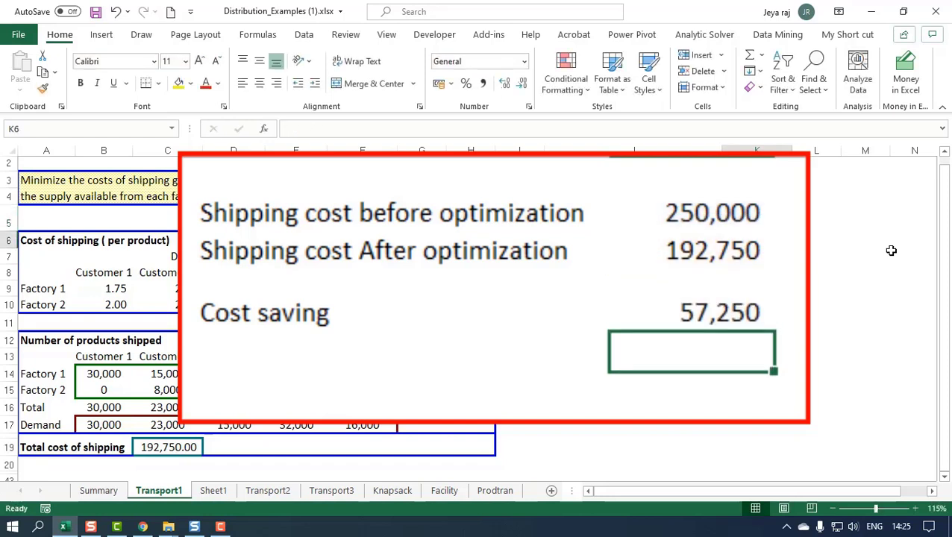